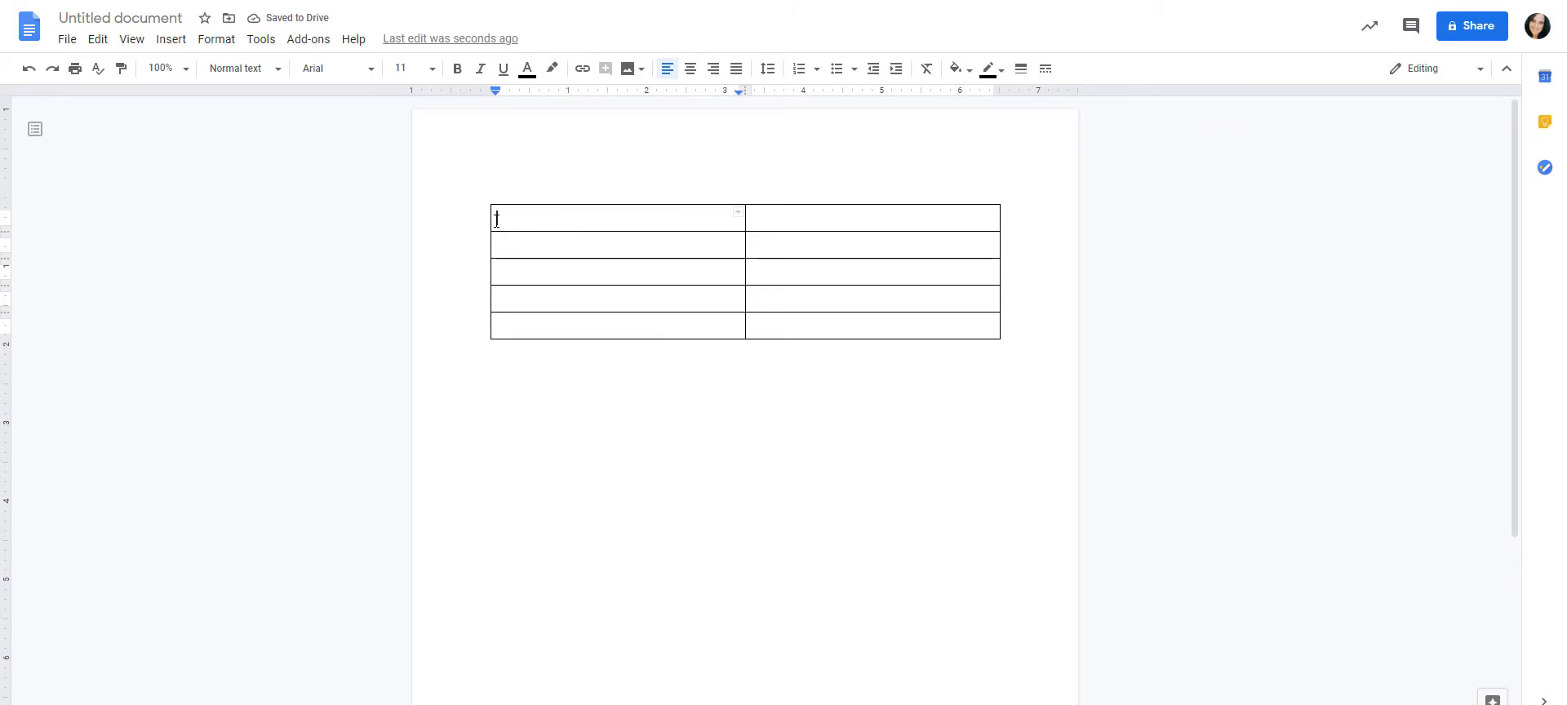
# Step: Merge the two cells of the table's top row and narrow the first column of the rows beneath it
pyautogui.moveTo(496, 219); pyautogui.dragTo(808, 229)
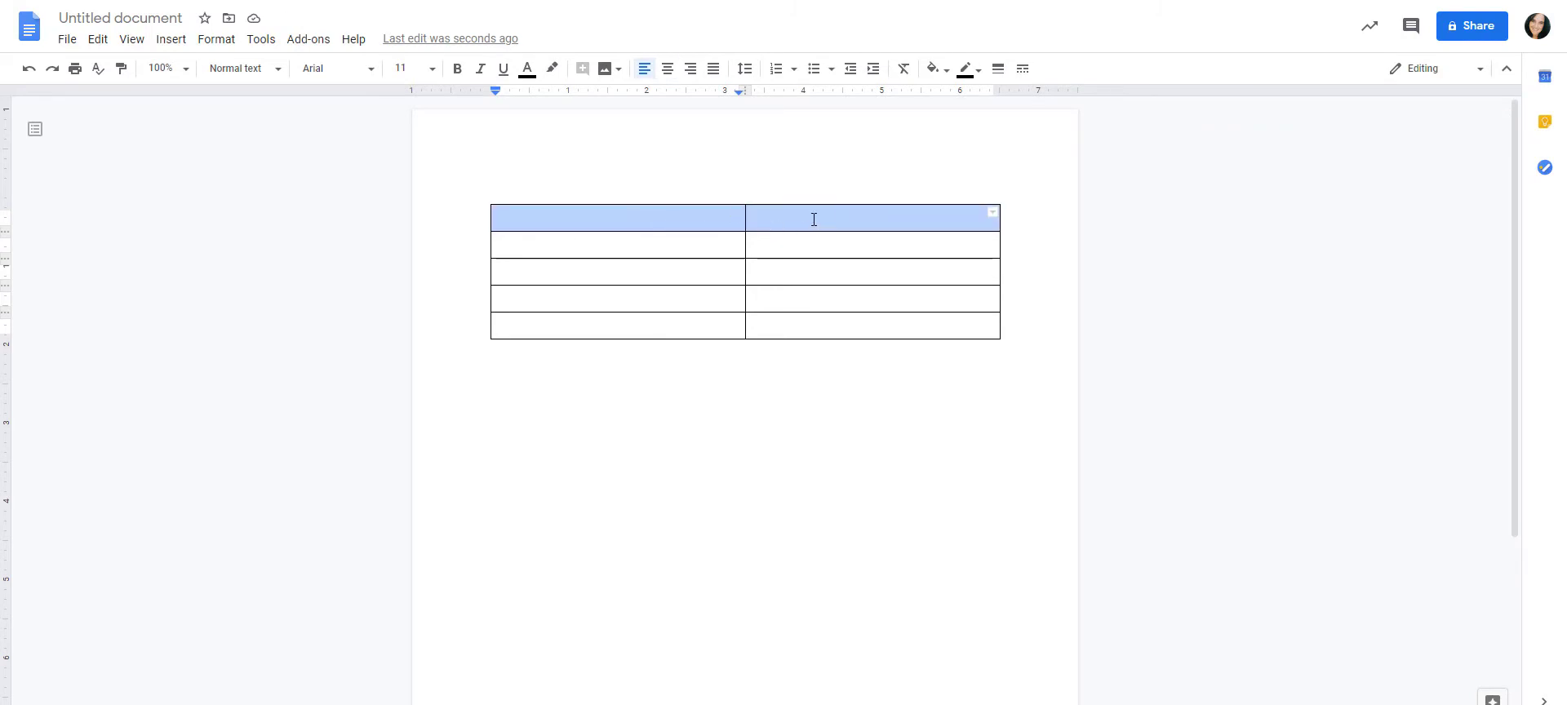
pyautogui.rightClick(814, 218)
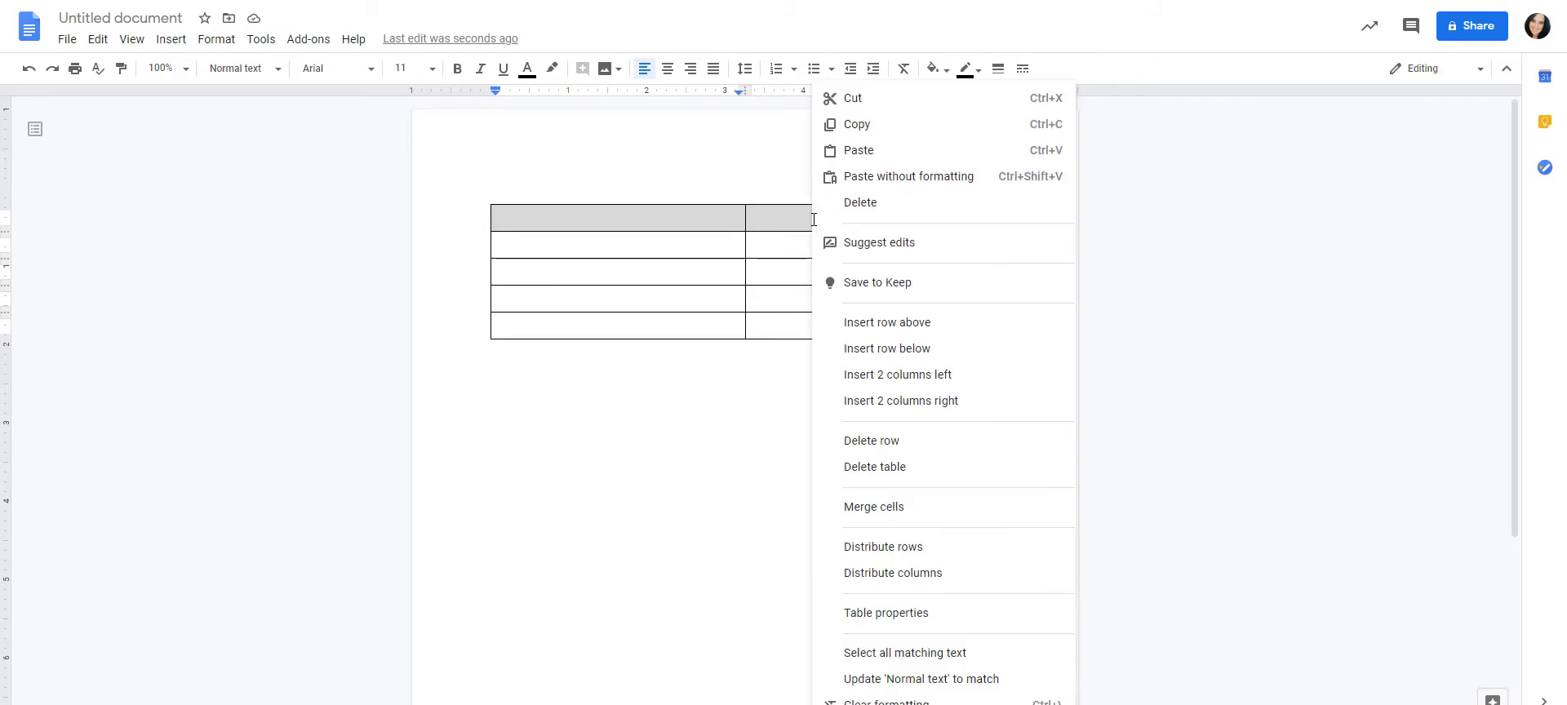
pyautogui.click(870, 509)
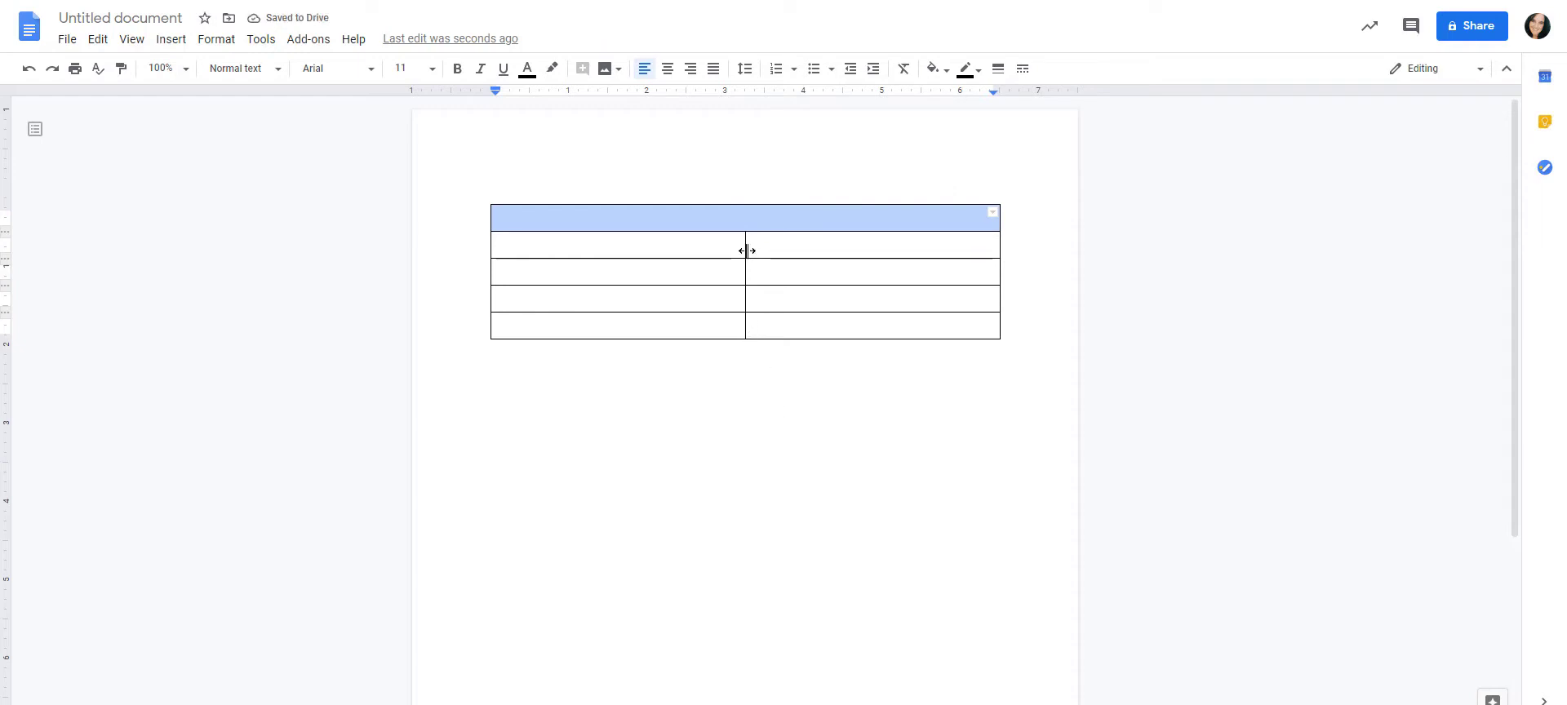
pyautogui.moveTo(746, 250); pyautogui.dragTo(598, 264)
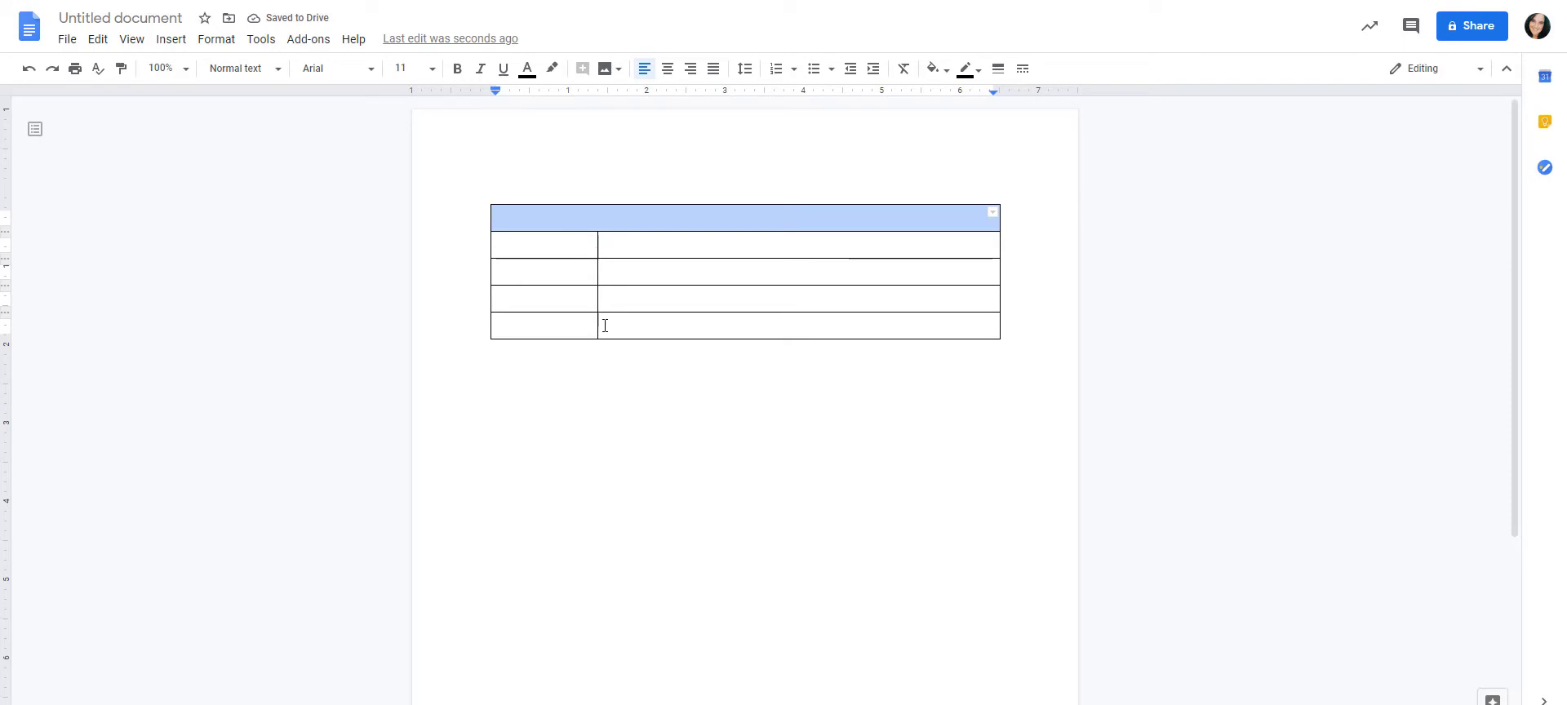
# Step: Merge the two cells of the table's bottom row into one cell
pyautogui.moveTo(521, 331); pyautogui.dragTo(689, 329)
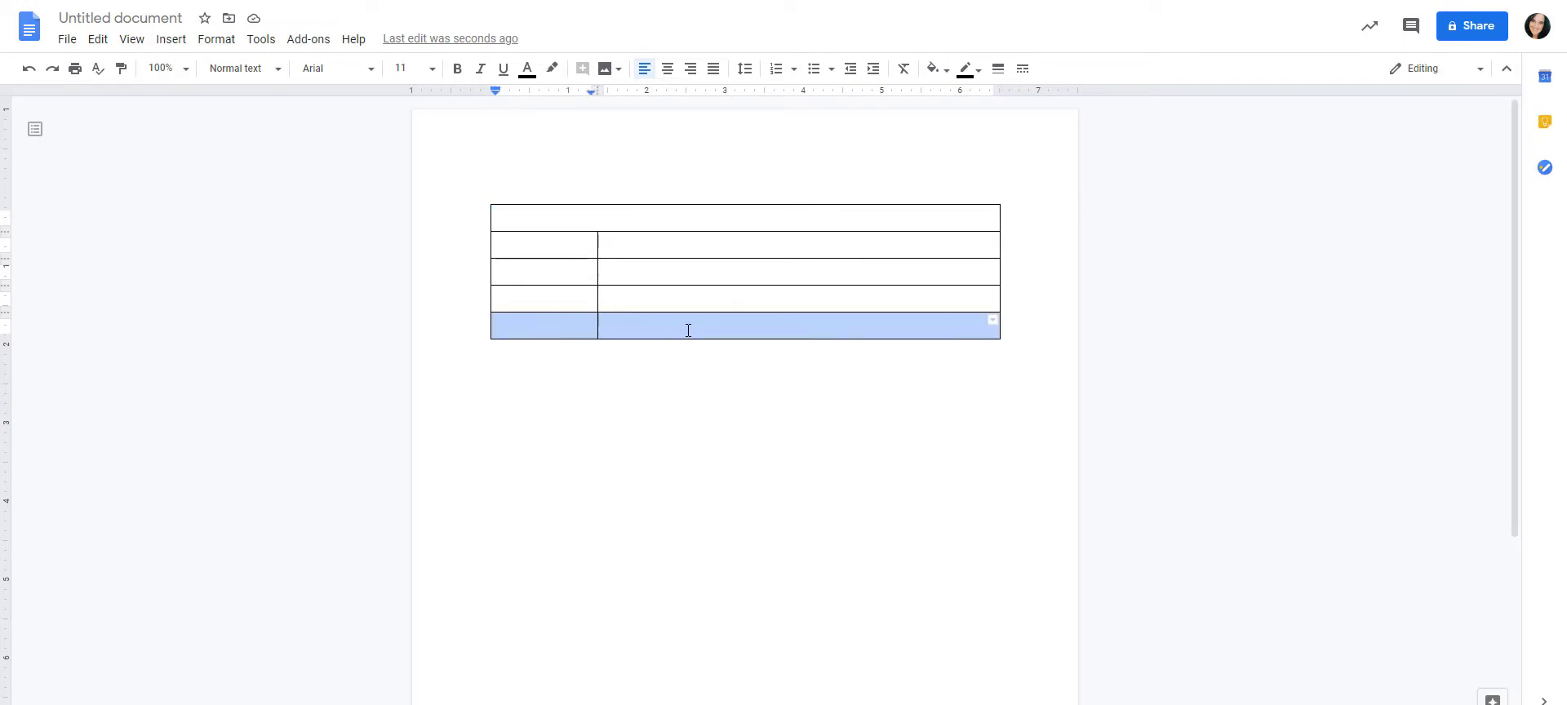
pyautogui.rightClick(688, 330)
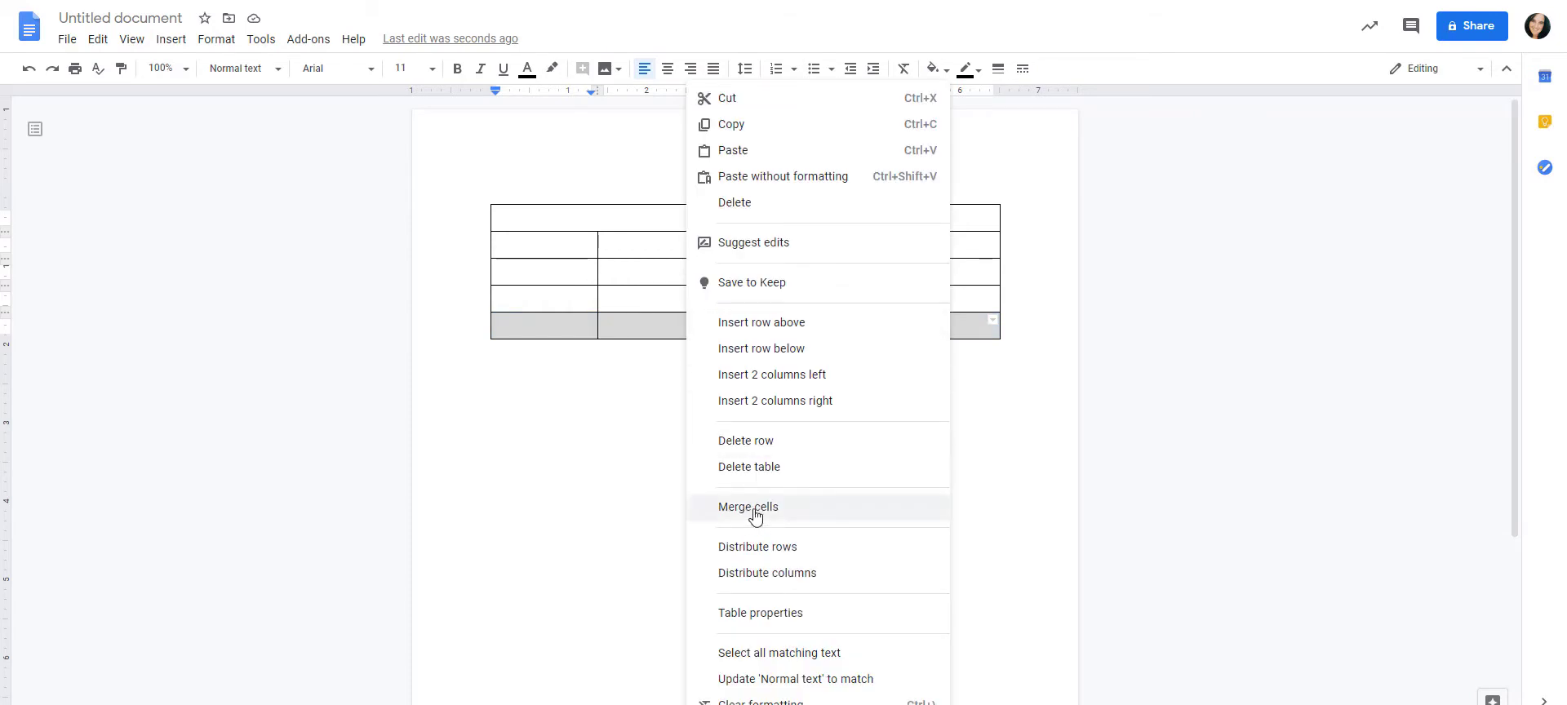
pyautogui.click(753, 511)
# Step: Check the informational writing organizer PDF for its labels and enter "Topic Sentence" in the table's merged top row
pyautogui.click(641, 221)
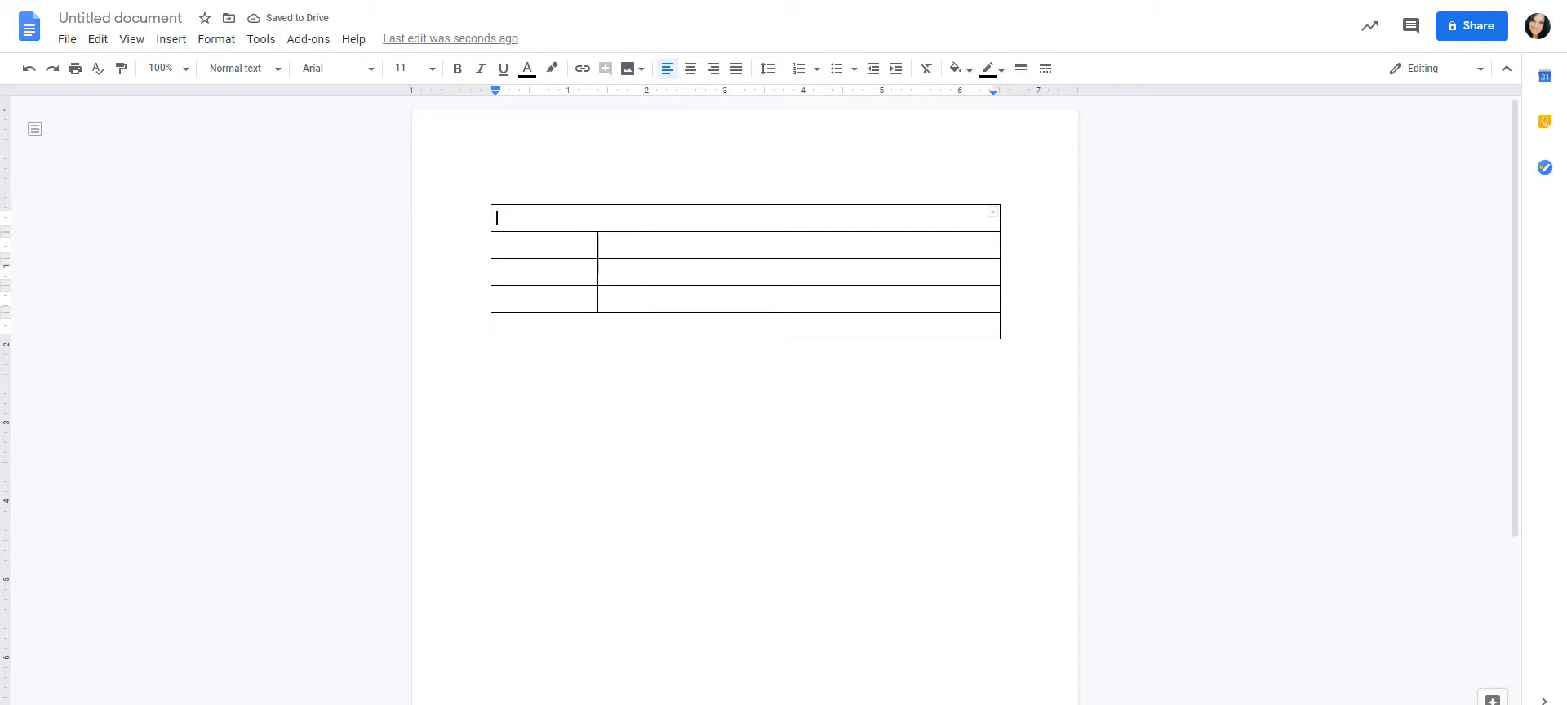
pyautogui.click(1069, 0)
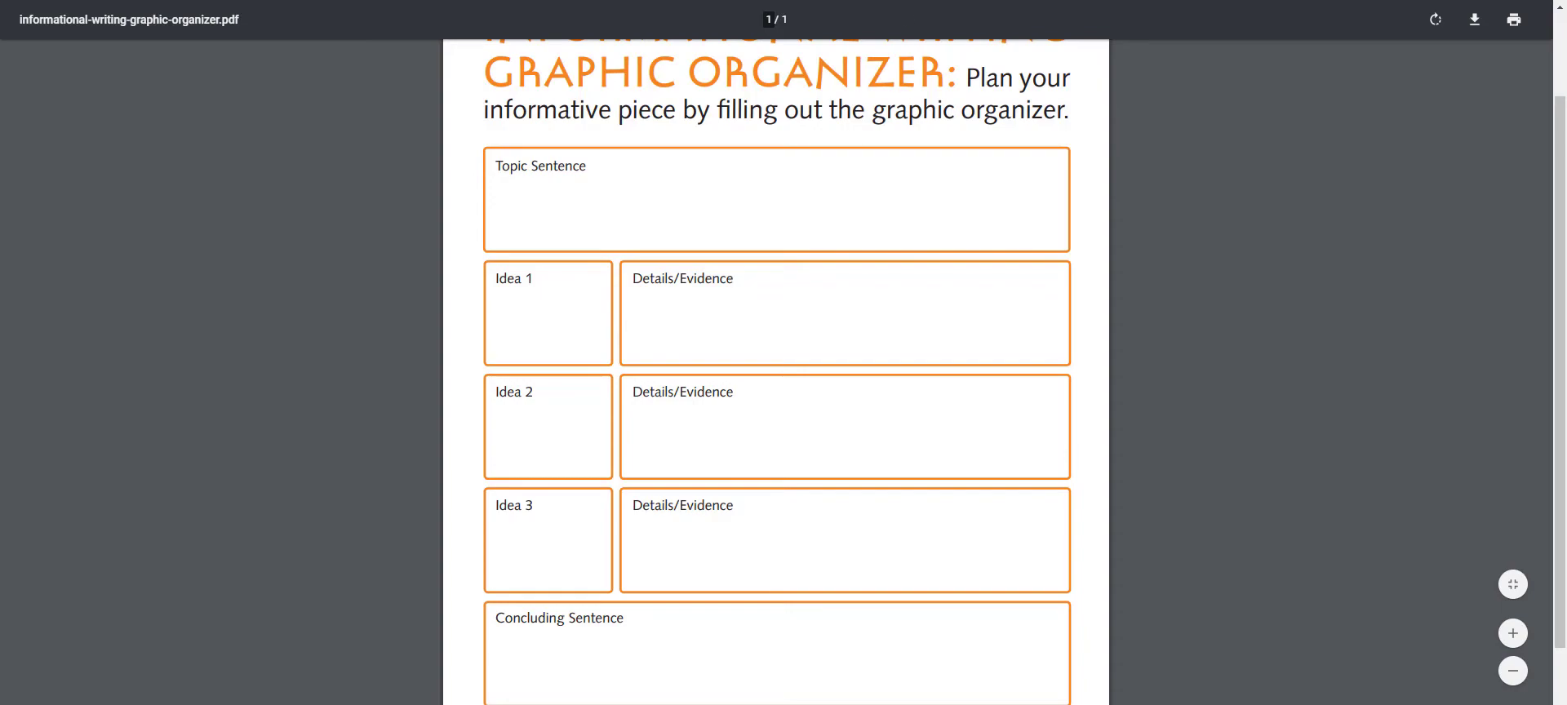
pyautogui.click(527, 0)
pyautogui.write('Topic ')
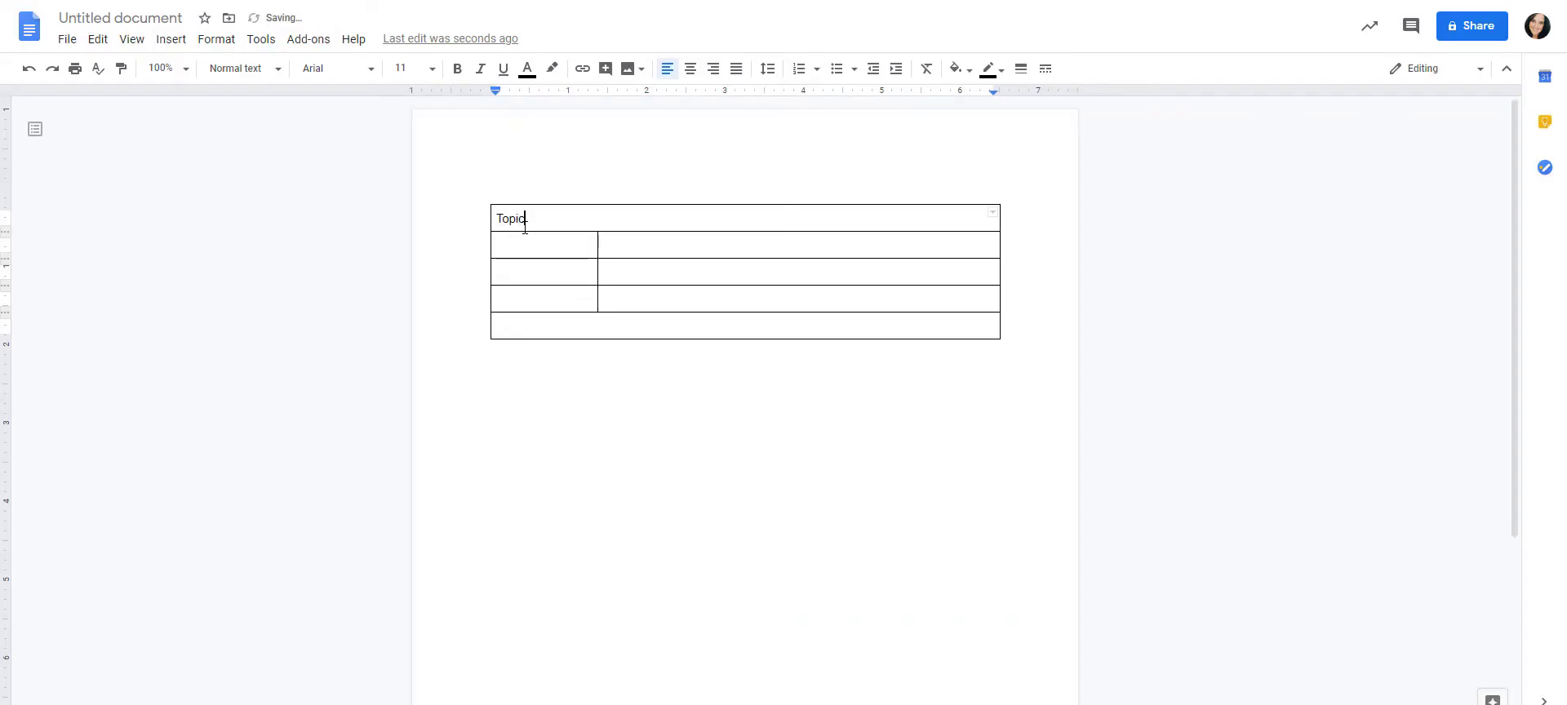
pyautogui.write('Sentence')
# Step: Label the second row's cells "Idea 1" and "Details and Evidence"
pyautogui.click(503, 244)
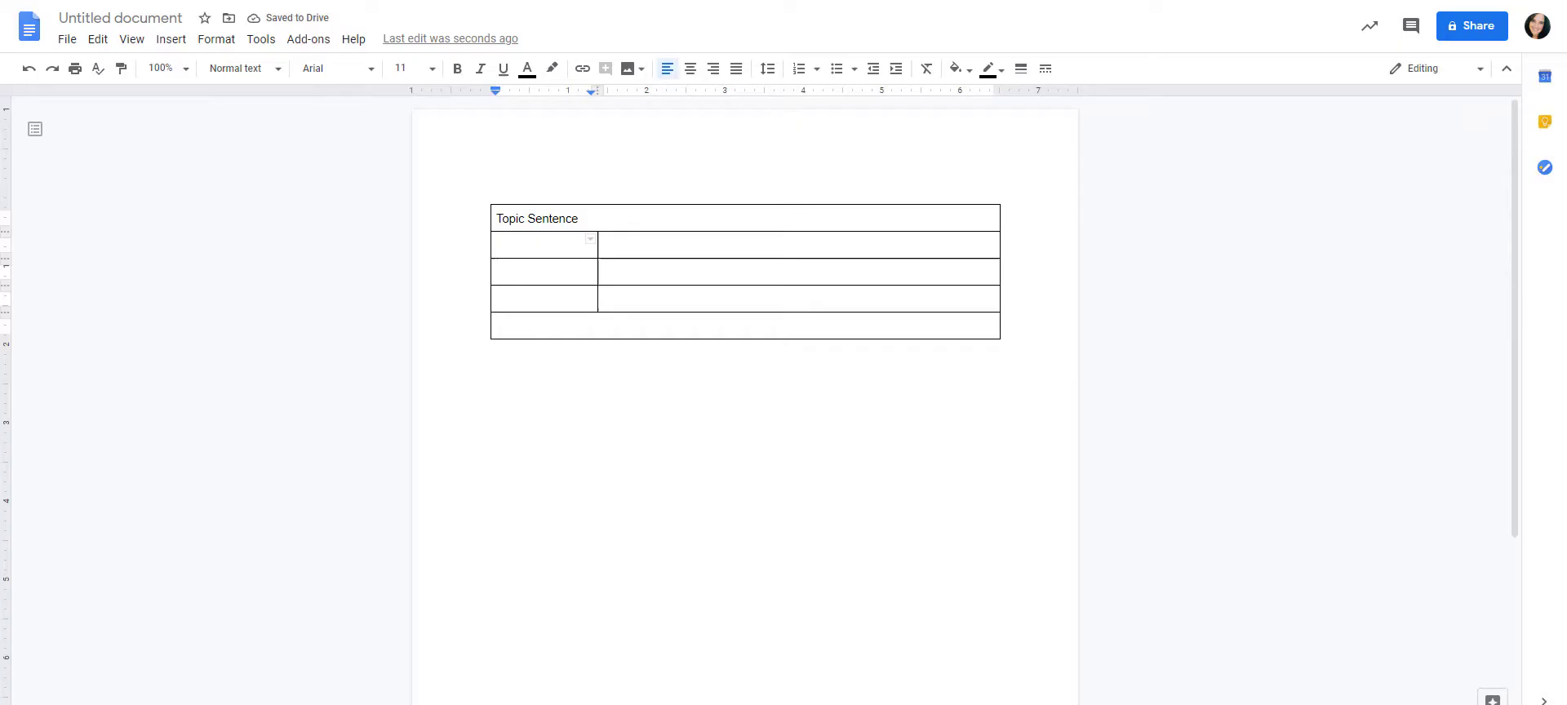
pyautogui.write('Idea 1')
pyautogui.press('Tab')
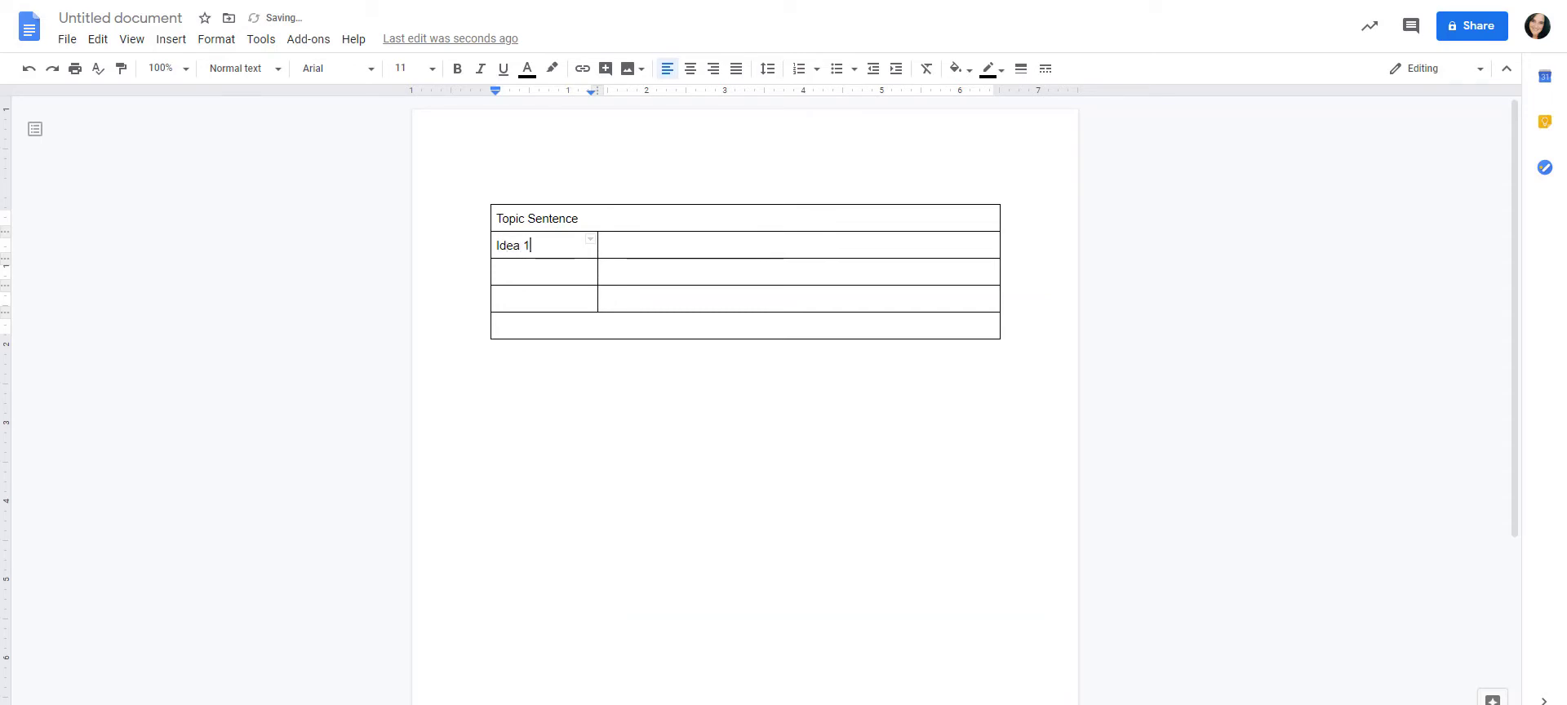
pyautogui.write('Detail')
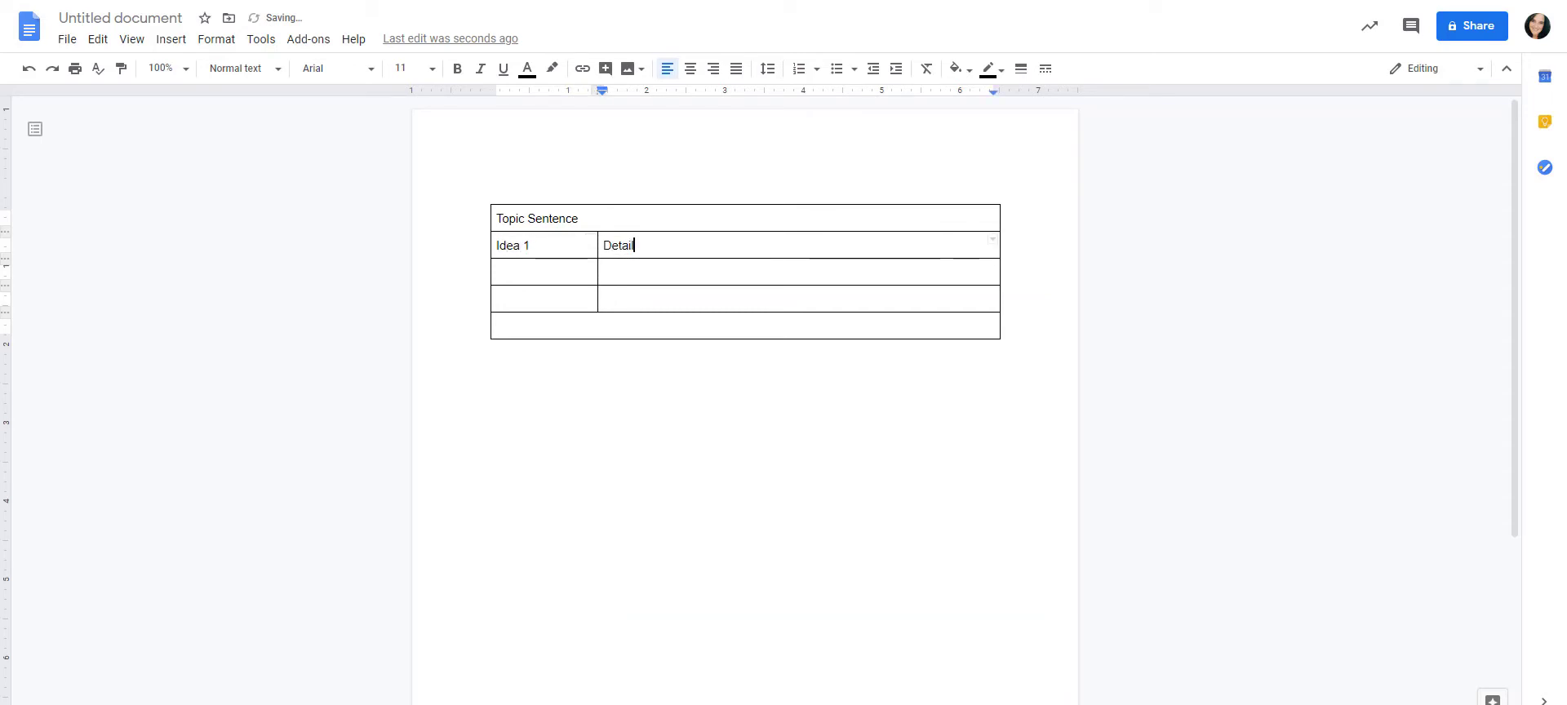
pyautogui.write('s and Evidence')
# Step: Make the first two rows taller by adding three blank lines below "Idea 1" and two below "Topic Sentence"
pyautogui.click(556, 251)
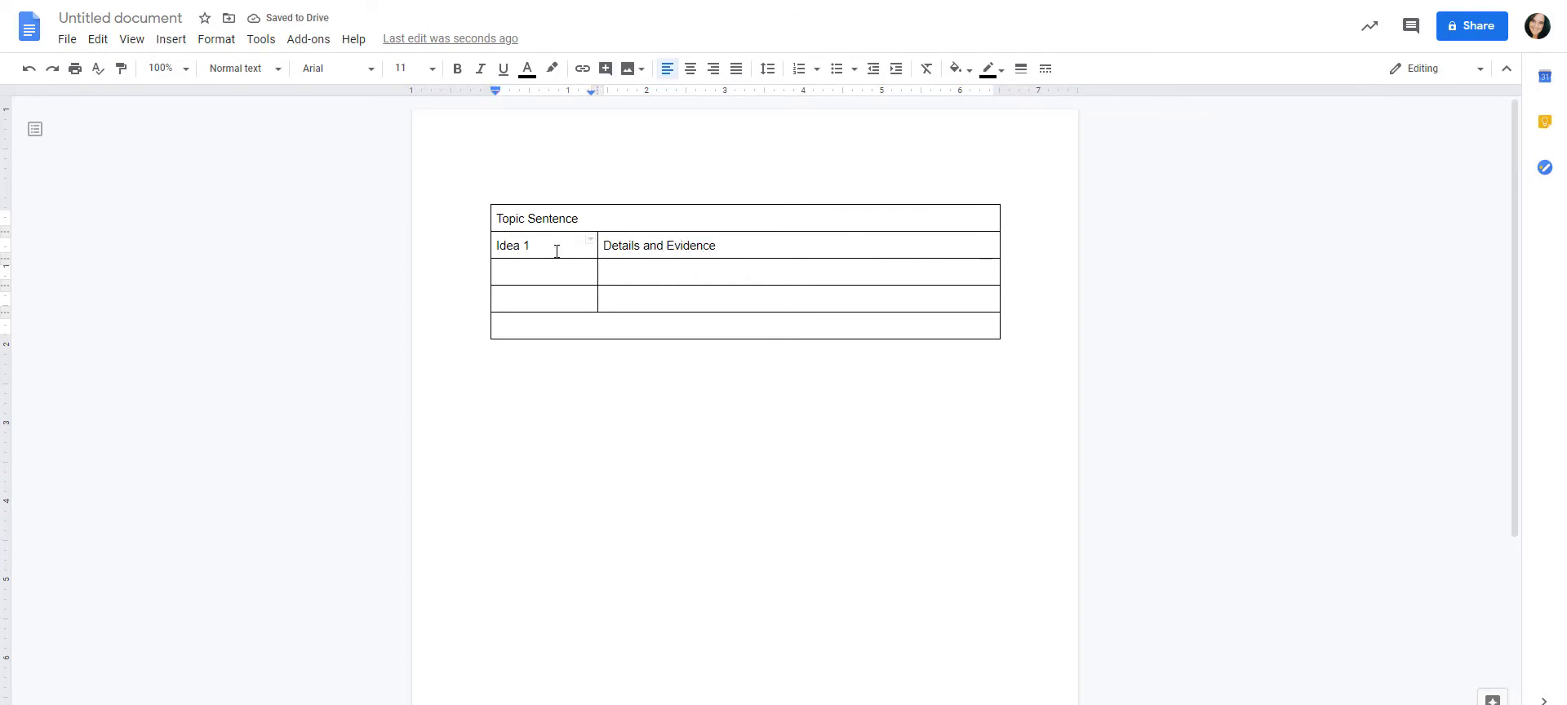
pyautogui.press('Return')
pyautogui.press('Return')
pyautogui.press('Return')
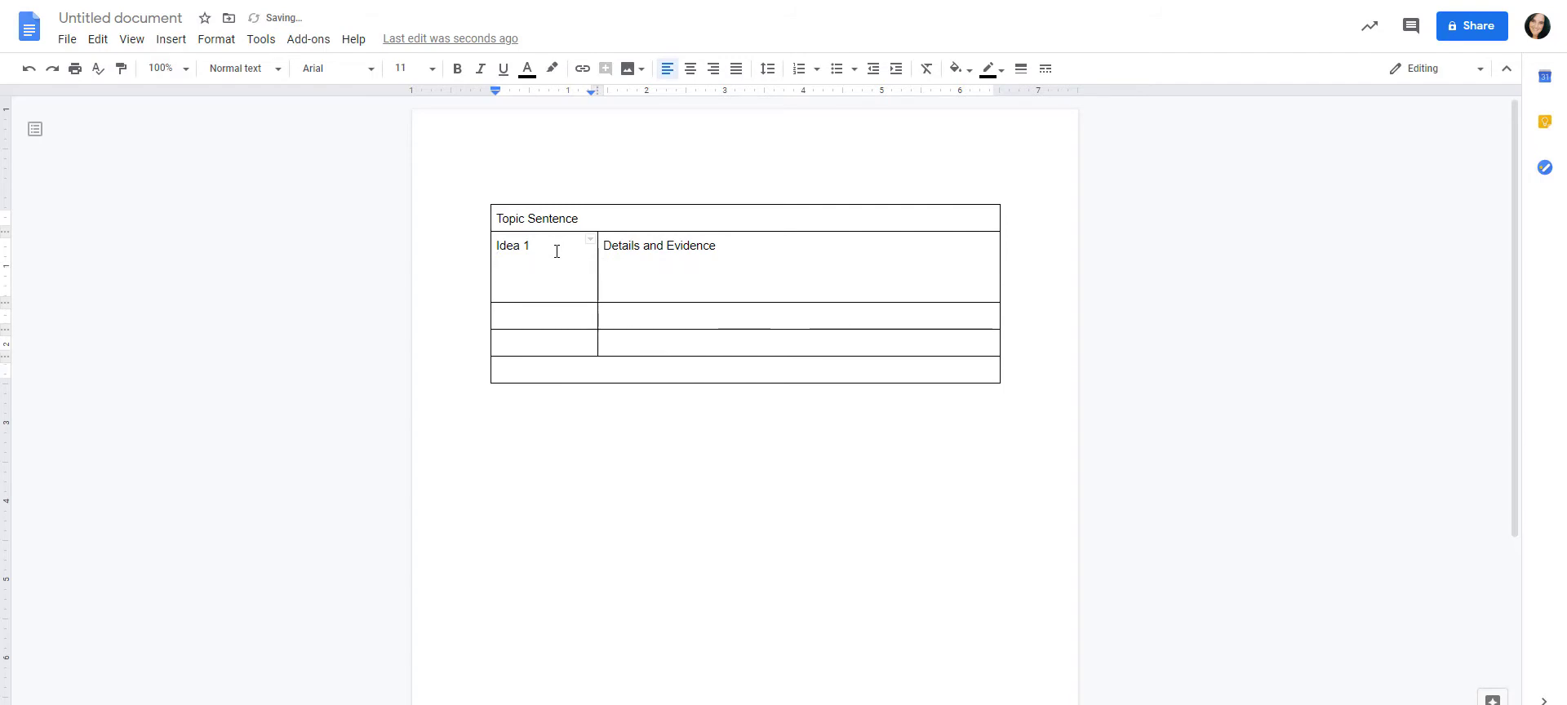
pyautogui.click(582, 225)
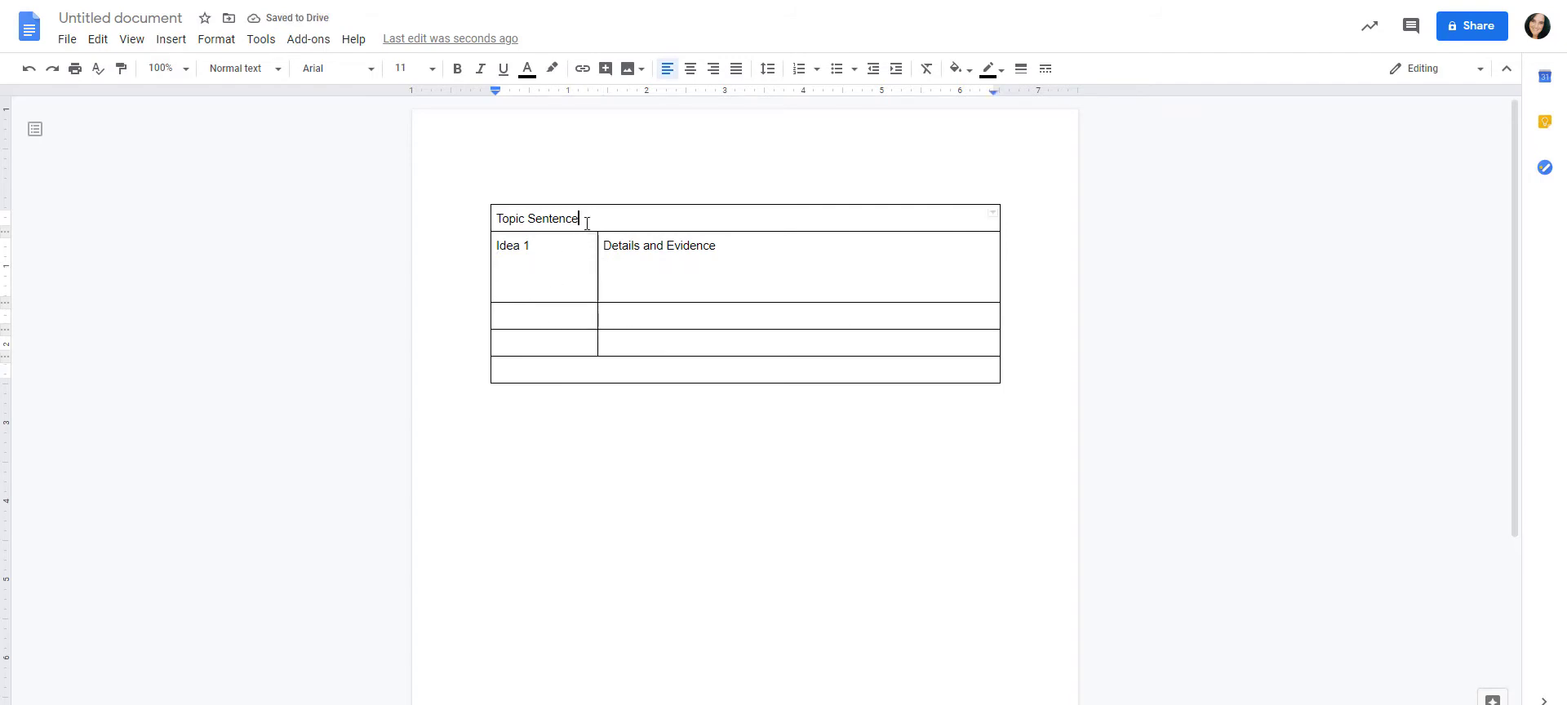
pyautogui.press('Return')
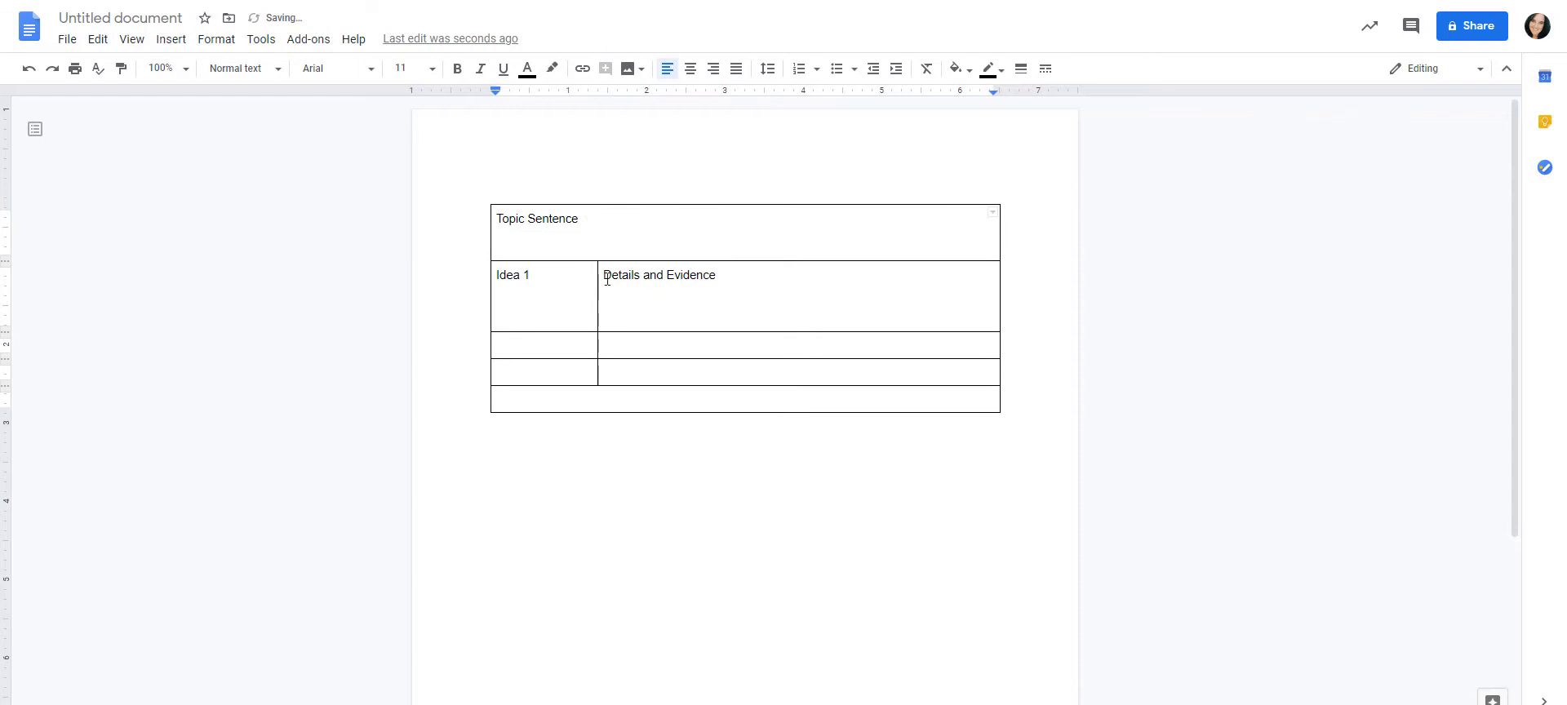
# Step: Label the third row's cells "Idea 2" and "Details and Evidence", and enlarge the row with three blank lines
pyautogui.click(532, 350)
pyautogui.write('Idea 2')
pyautogui.click(658, 343)
pyautogui.write('Details and Evidence')
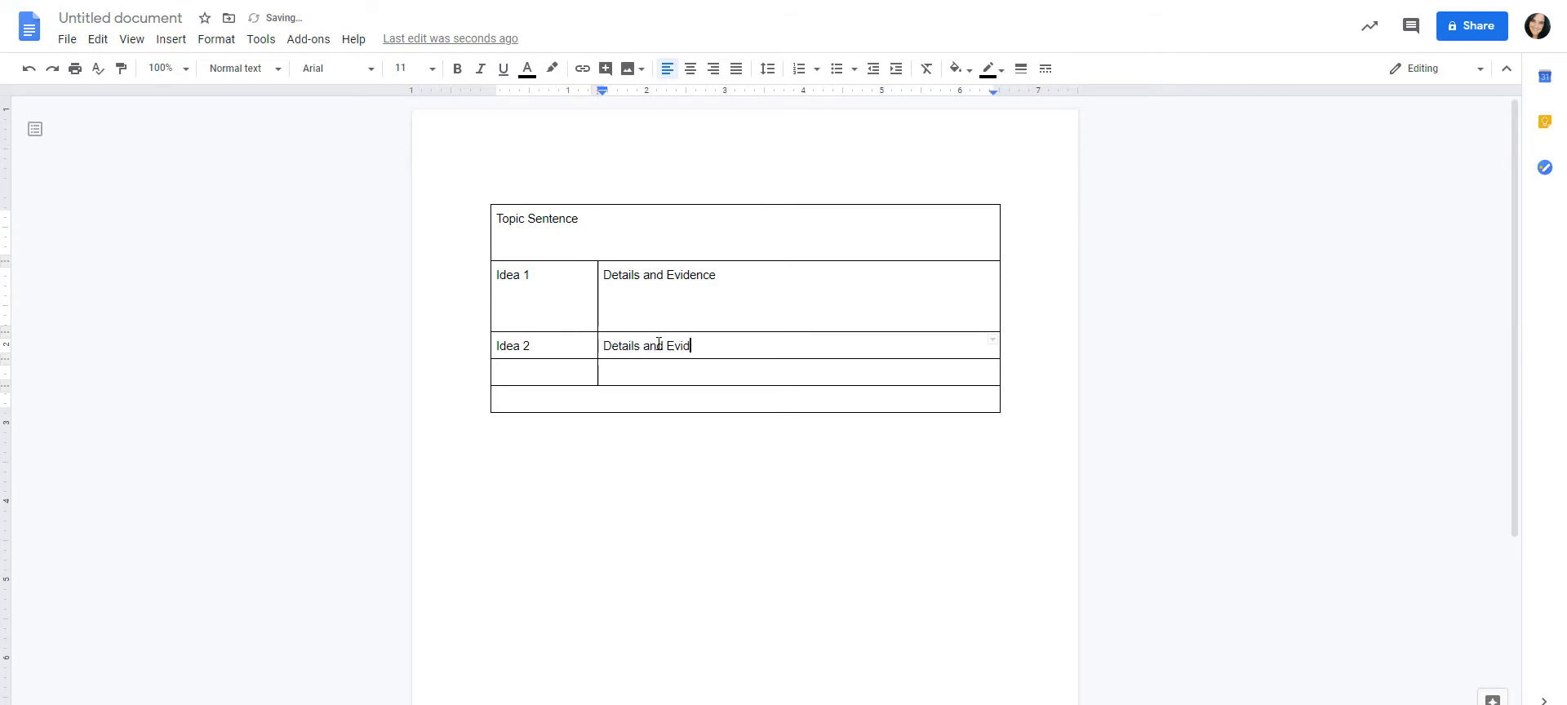
pyautogui.click(570, 346)
pyautogui.press('Return')
# Step: Label the fourth row's cells "Idea 3" and "Details and Evidence", and enlarge the row with two blank lines
pyautogui.click(532, 413)
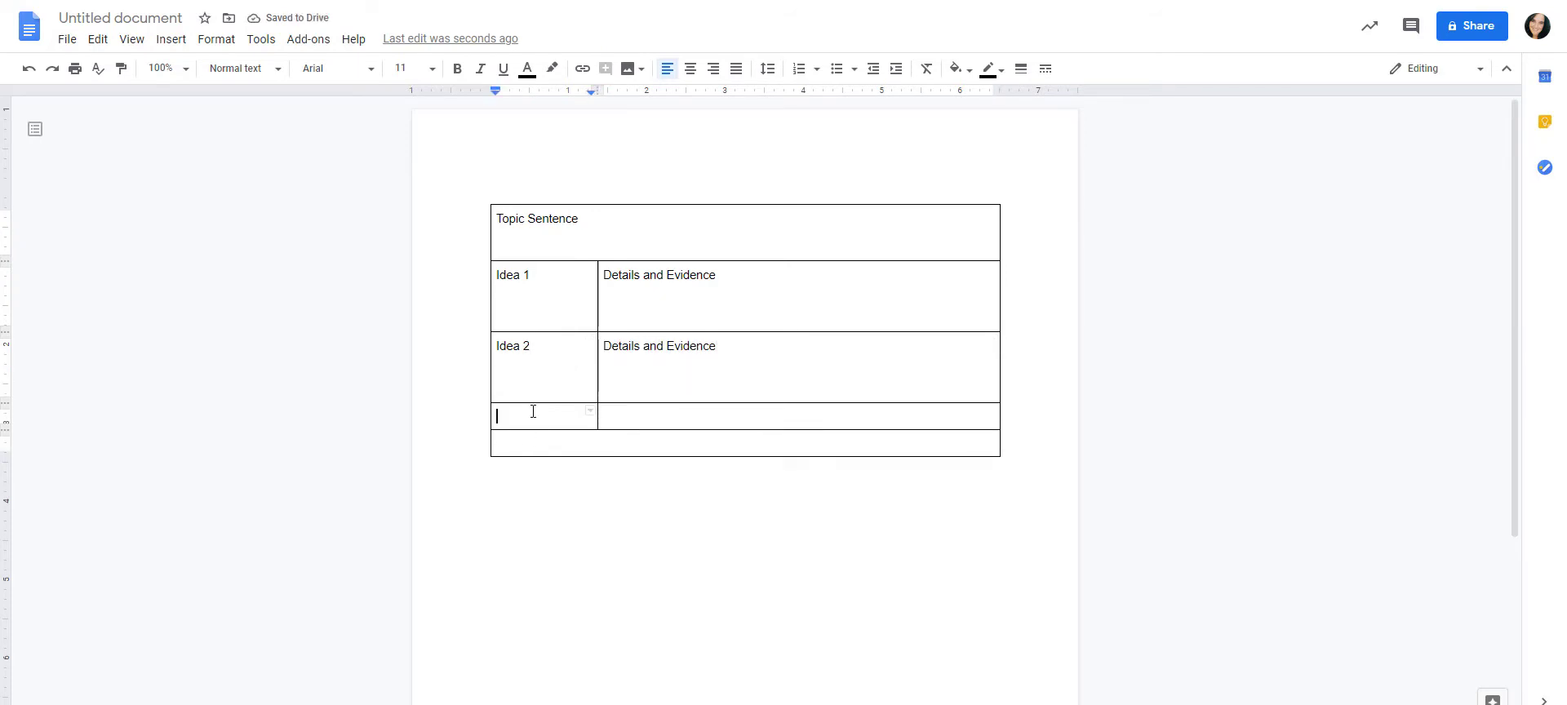
pyautogui.write('Idea 3')
pyautogui.press('Tab')
pyautogui.write('Details and Evidence')
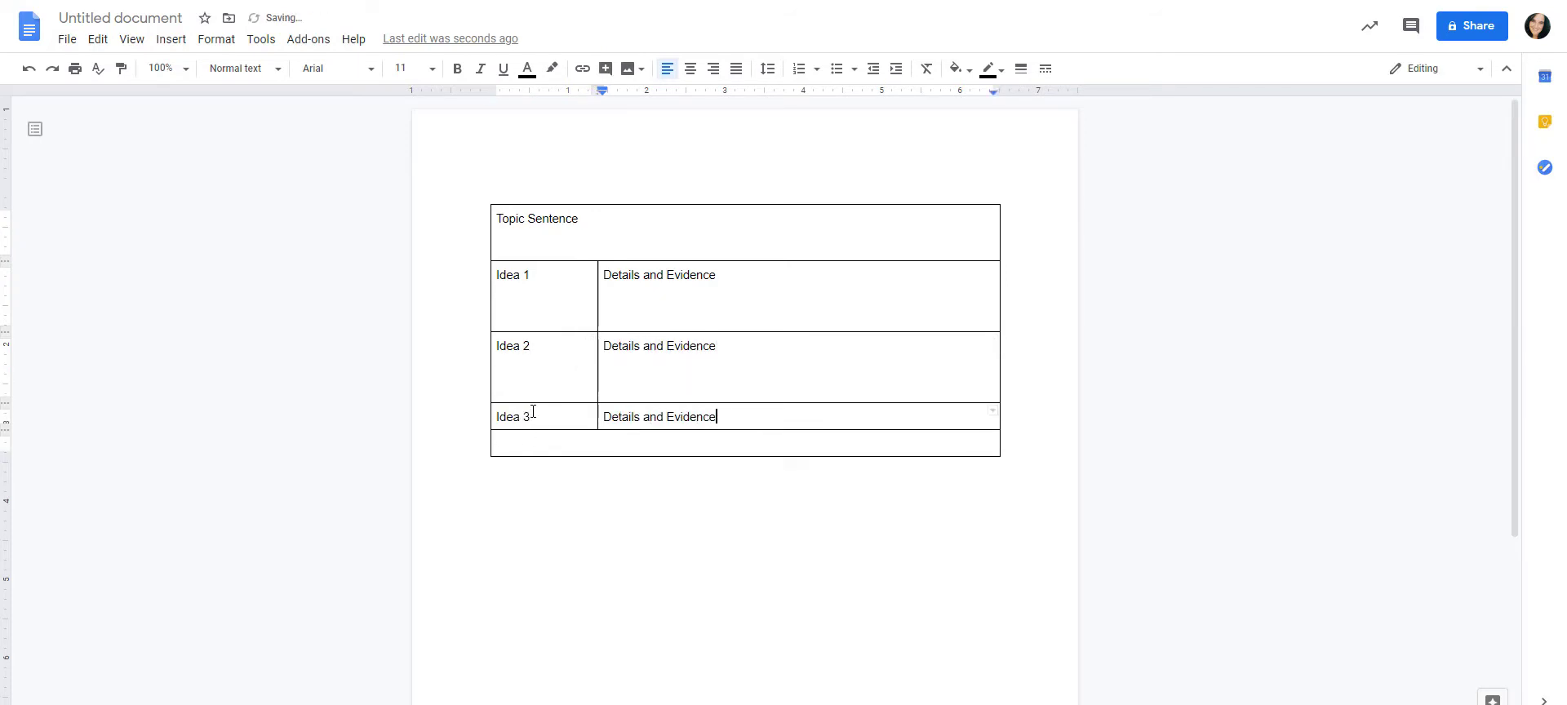
pyautogui.click(570, 422)
pyautogui.press('Return')
# Step: Enter "Concluding Sentence" in the merged bottom row with a blank line beneath it
pyautogui.click(544, 478)
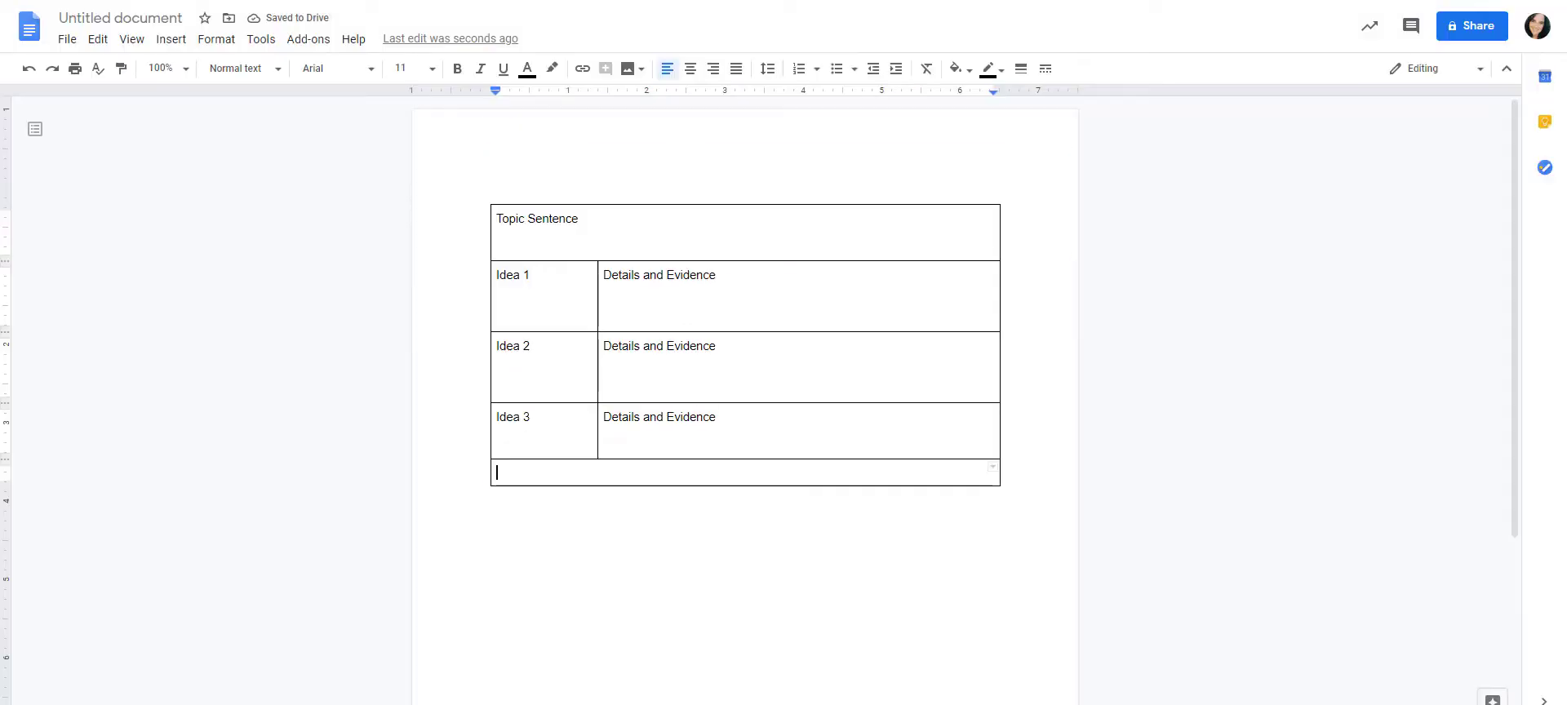
pyautogui.write('Concluding Sentence')
pyautogui.press('Return')
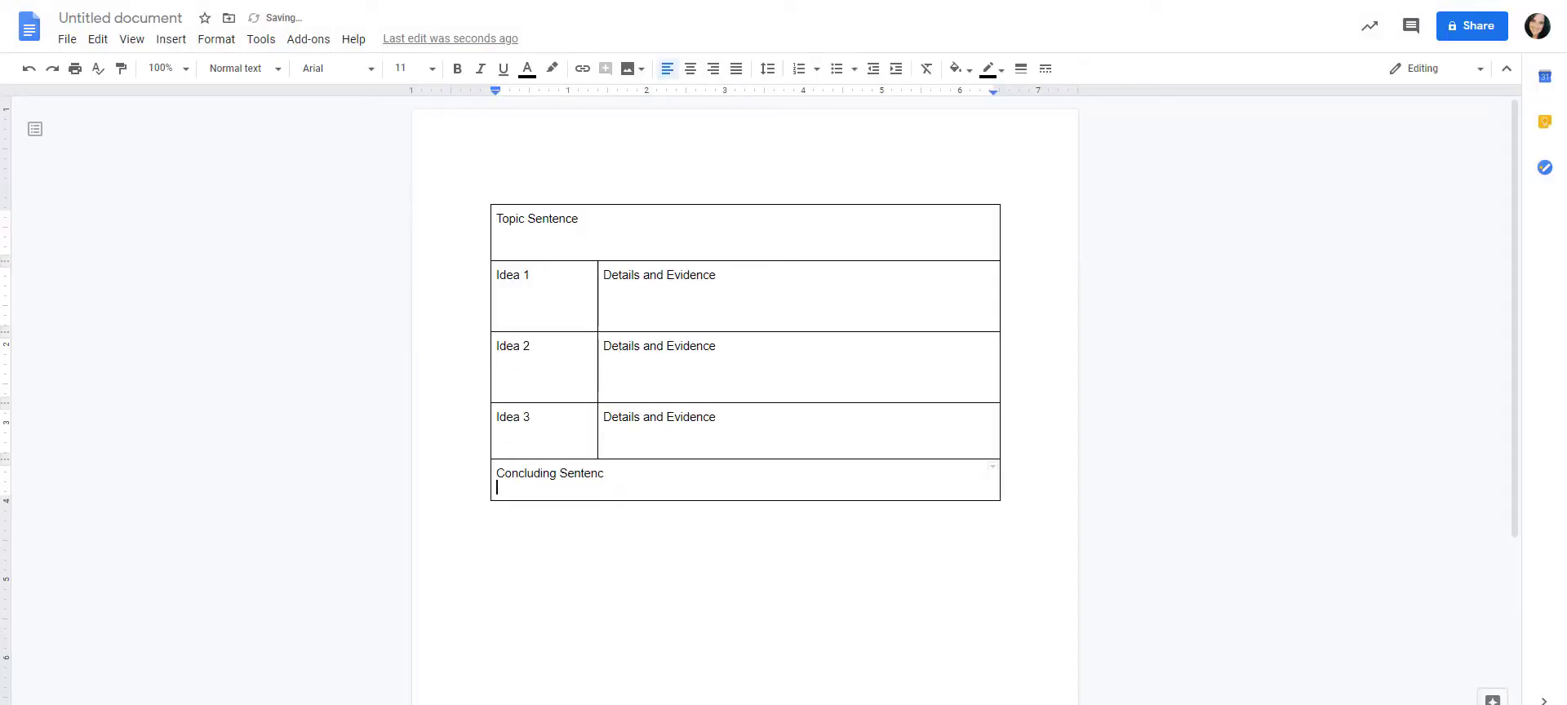
pyautogui.write('e')
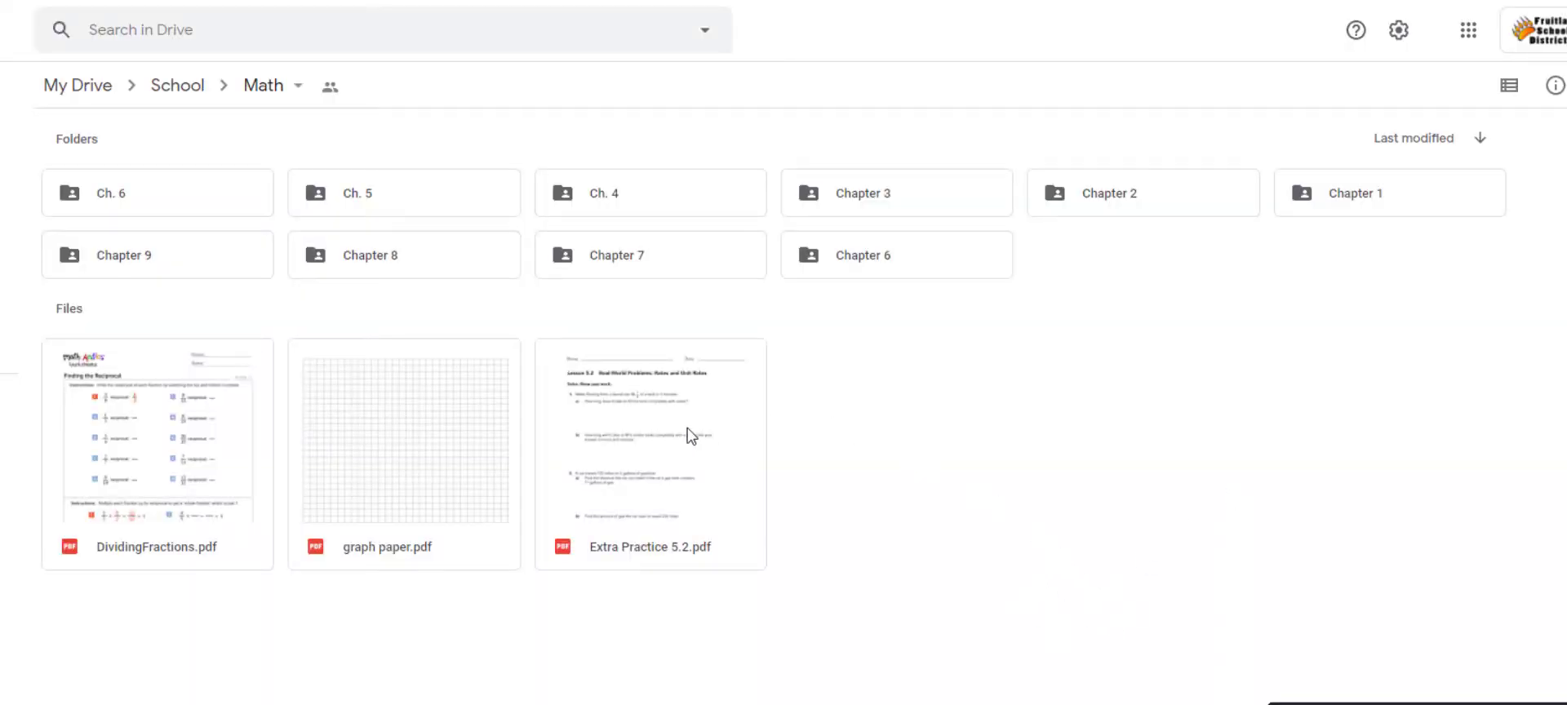
# Step: Open Extra Practice 5.2.pdf from the Math folder in Google Drive and convert it with Google Docs
pyautogui.doubleClick(653, 462)
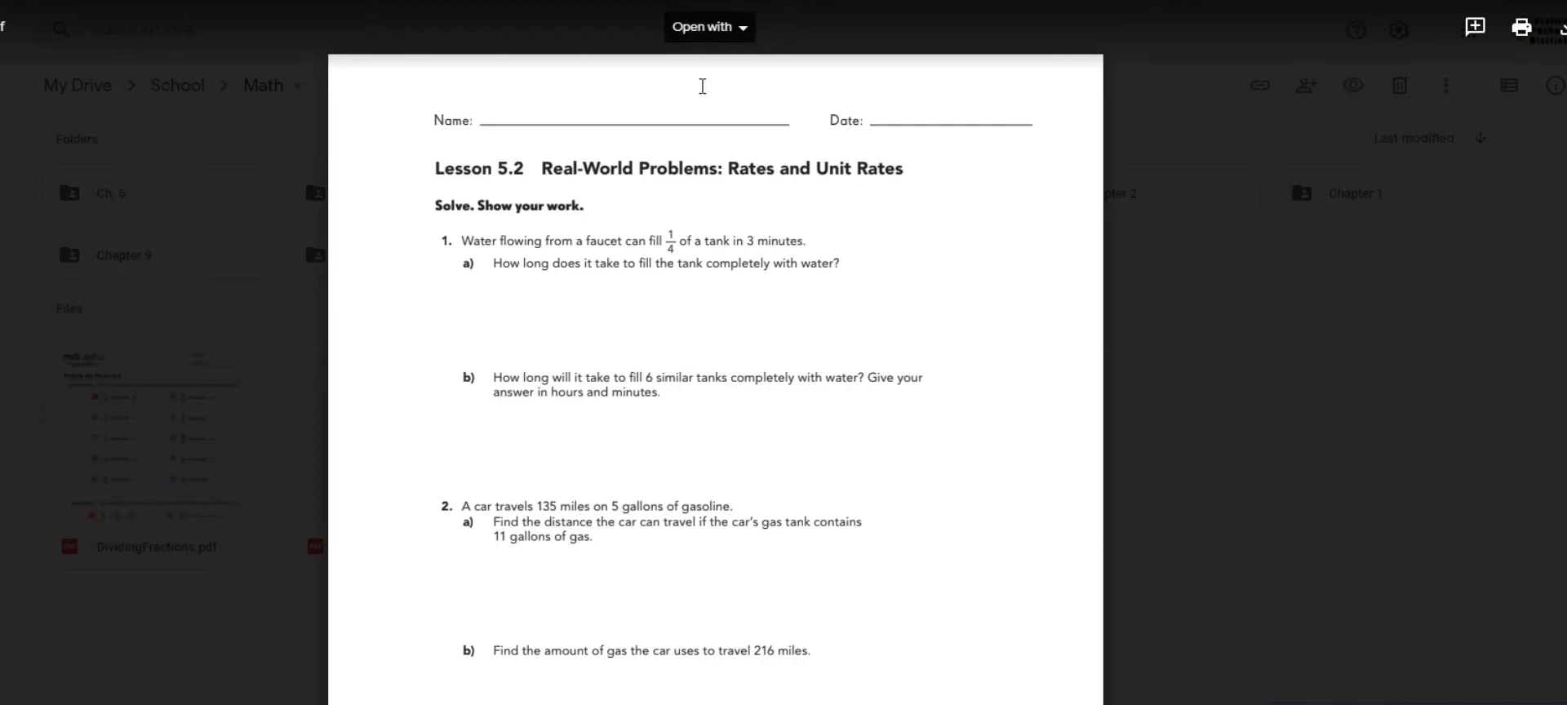
pyautogui.click(743, 30)
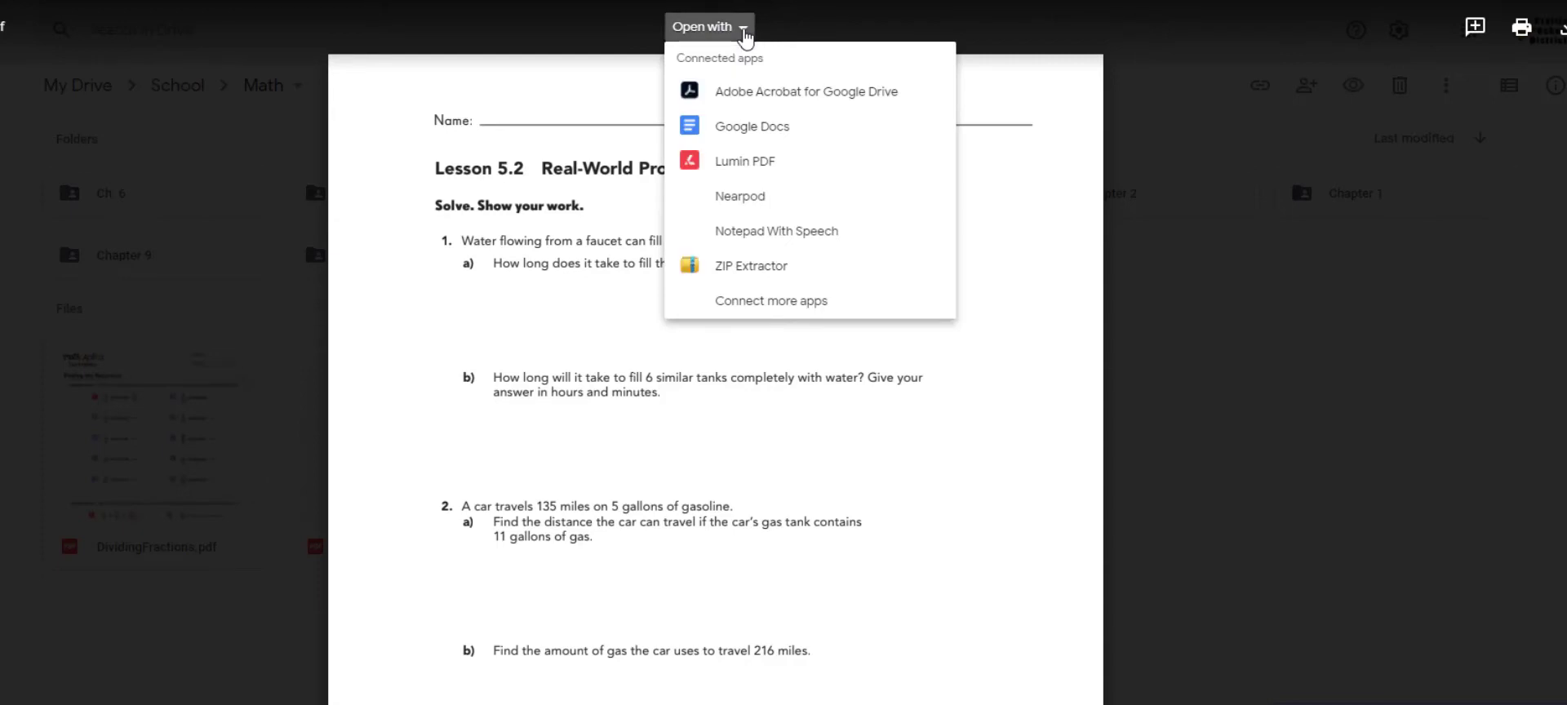
pyautogui.click(745, 131)
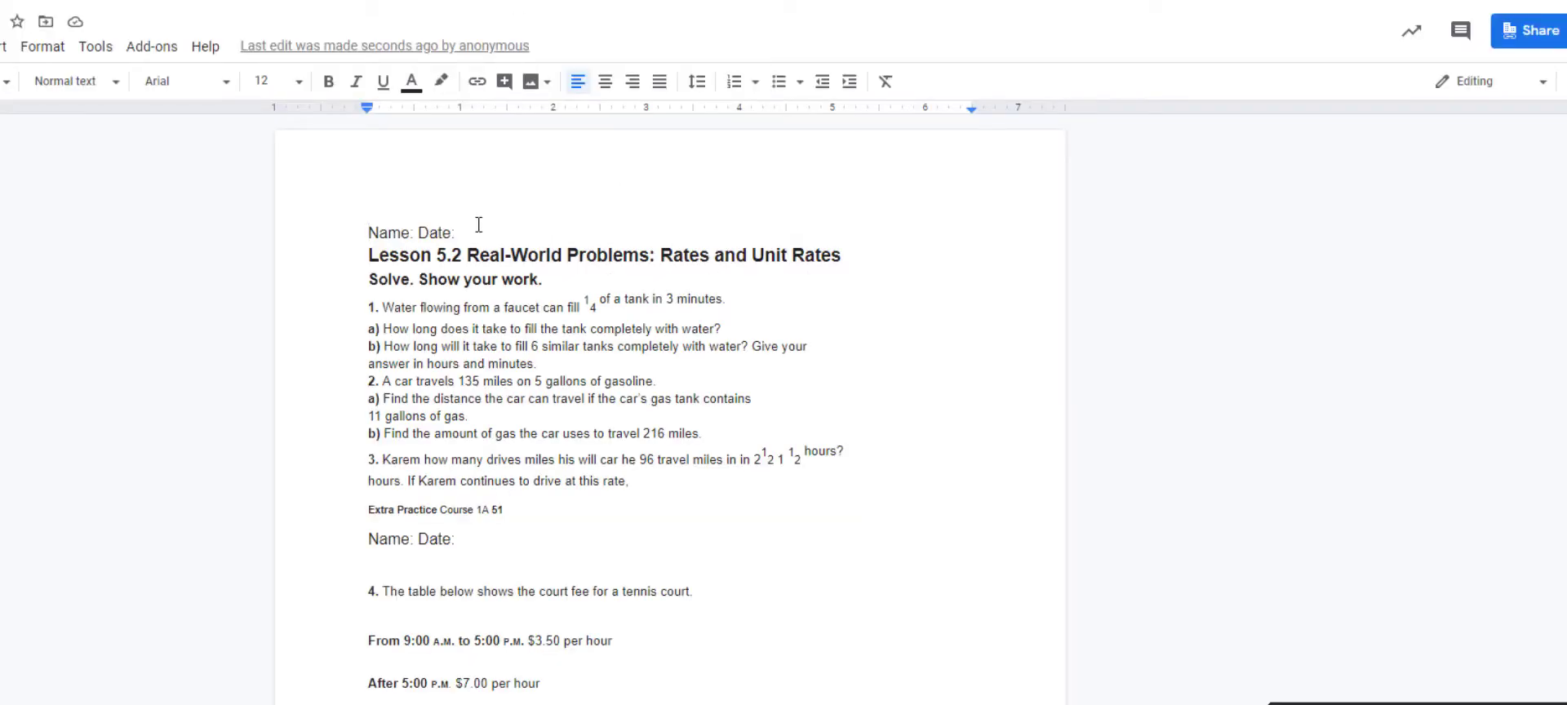
# Step: Move "Date:" away from "Name:" on the worksheet's first line by inserting six tab spaces between them
pyautogui.click(418, 232)
pyautogui.press('Tab')
pyautogui.press('Tab')
pyautogui.press('Tab')
pyautogui.press('Tab')
pyautogui.press('Tab')
pyautogui.press('Tab')
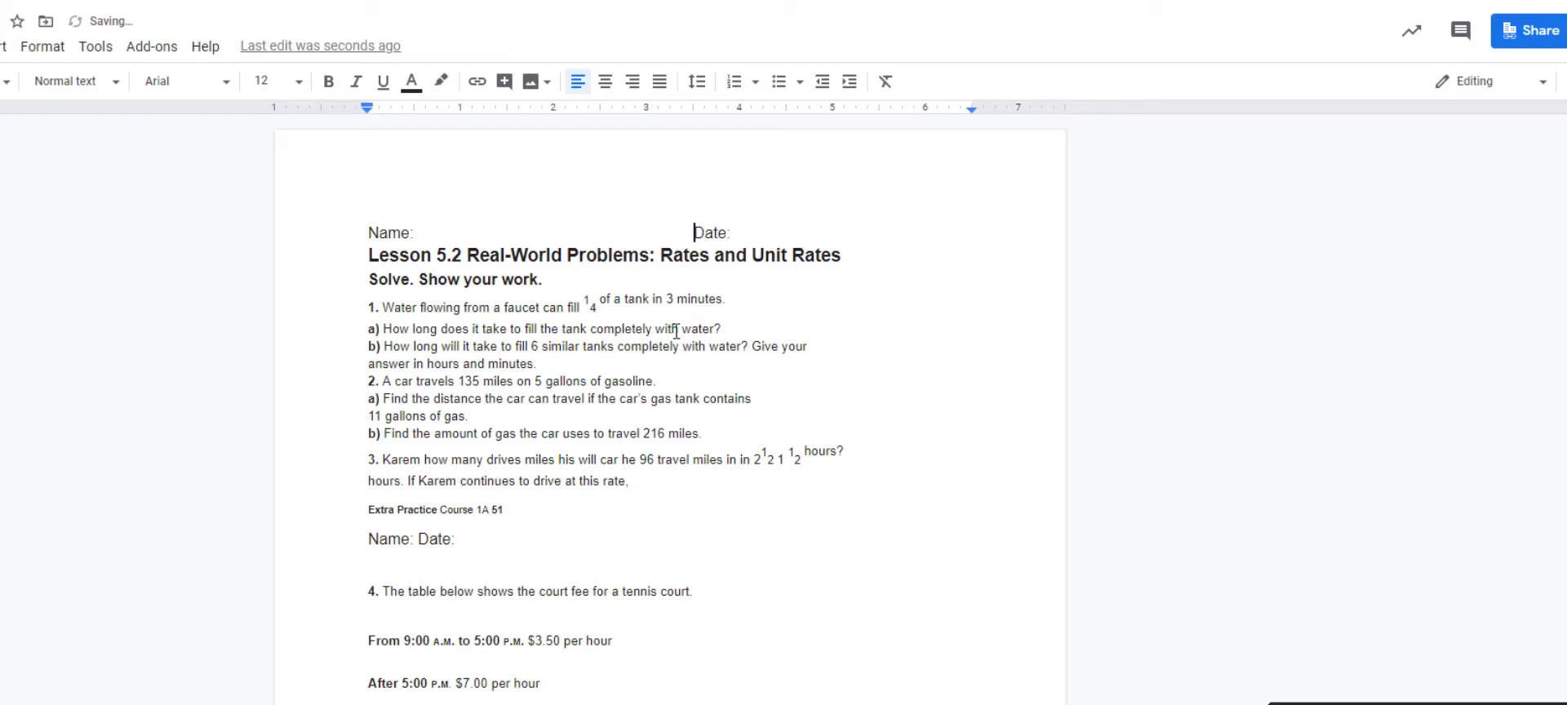
# Step: Insert two blank lines after the "Solve. Show your work." instruction
pyautogui.click(570, 280)
pyautogui.press('Return')
pyautogui.press('Return')
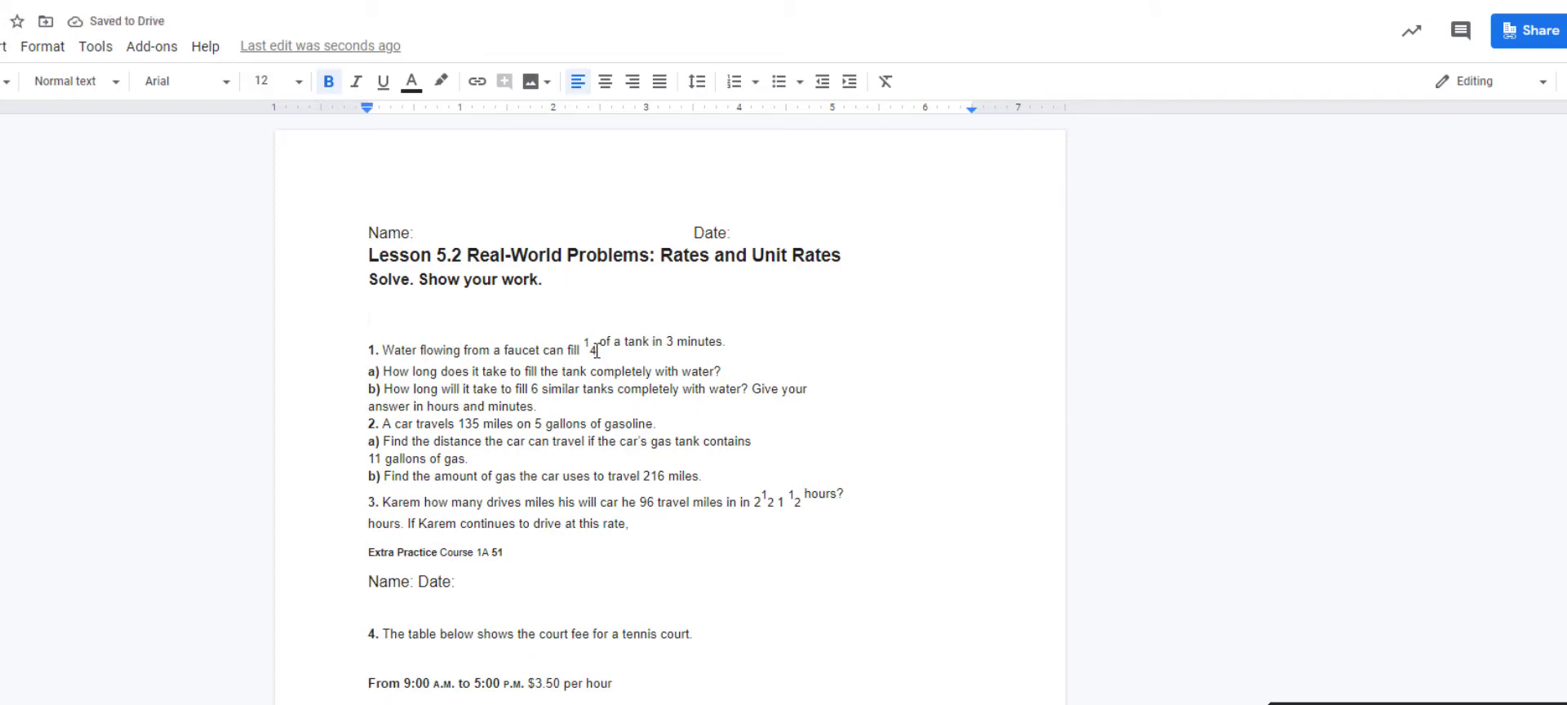
# Step: Indent part a of question 1 by one tab and add a blank answer line below it
pyautogui.click(365, 376)
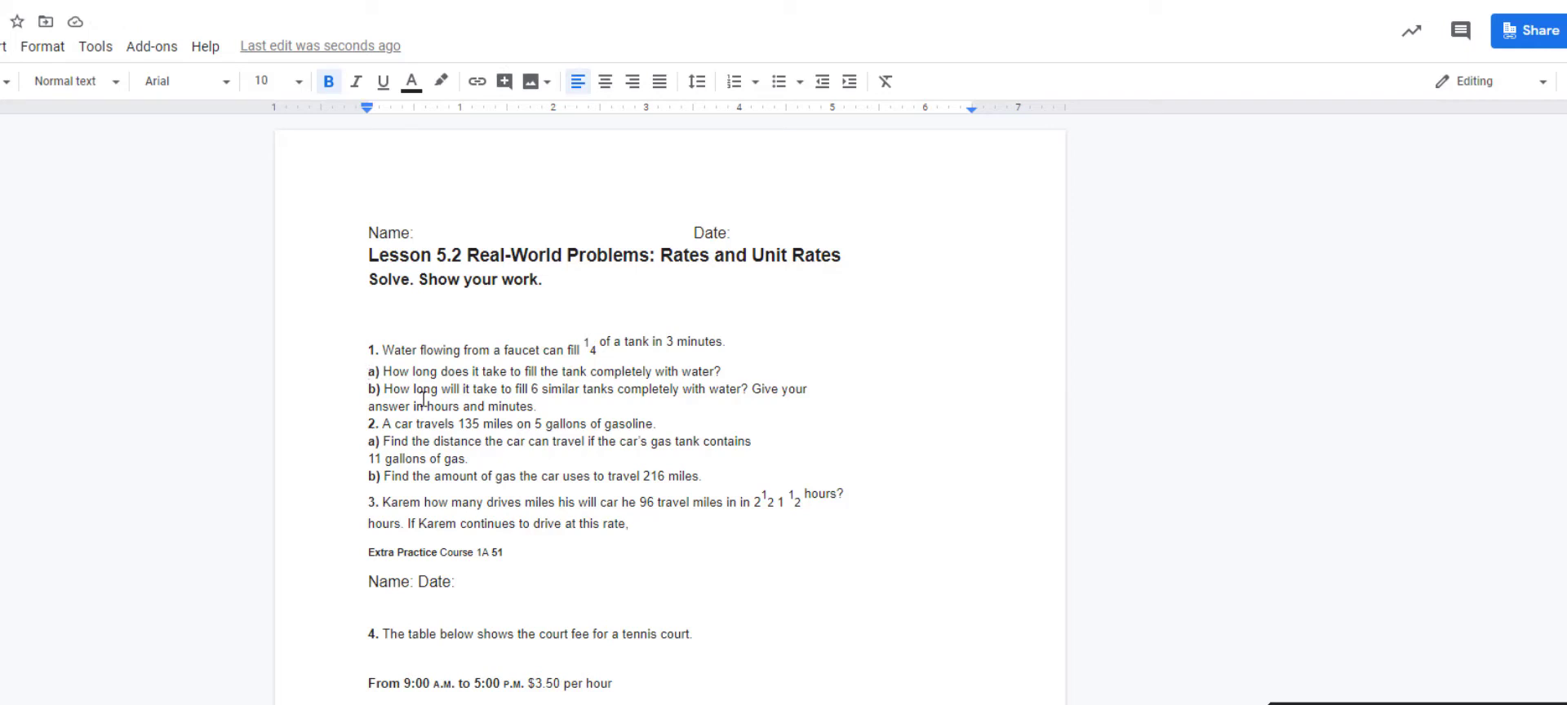
pyautogui.press('Tab')
pyautogui.click(786, 367)
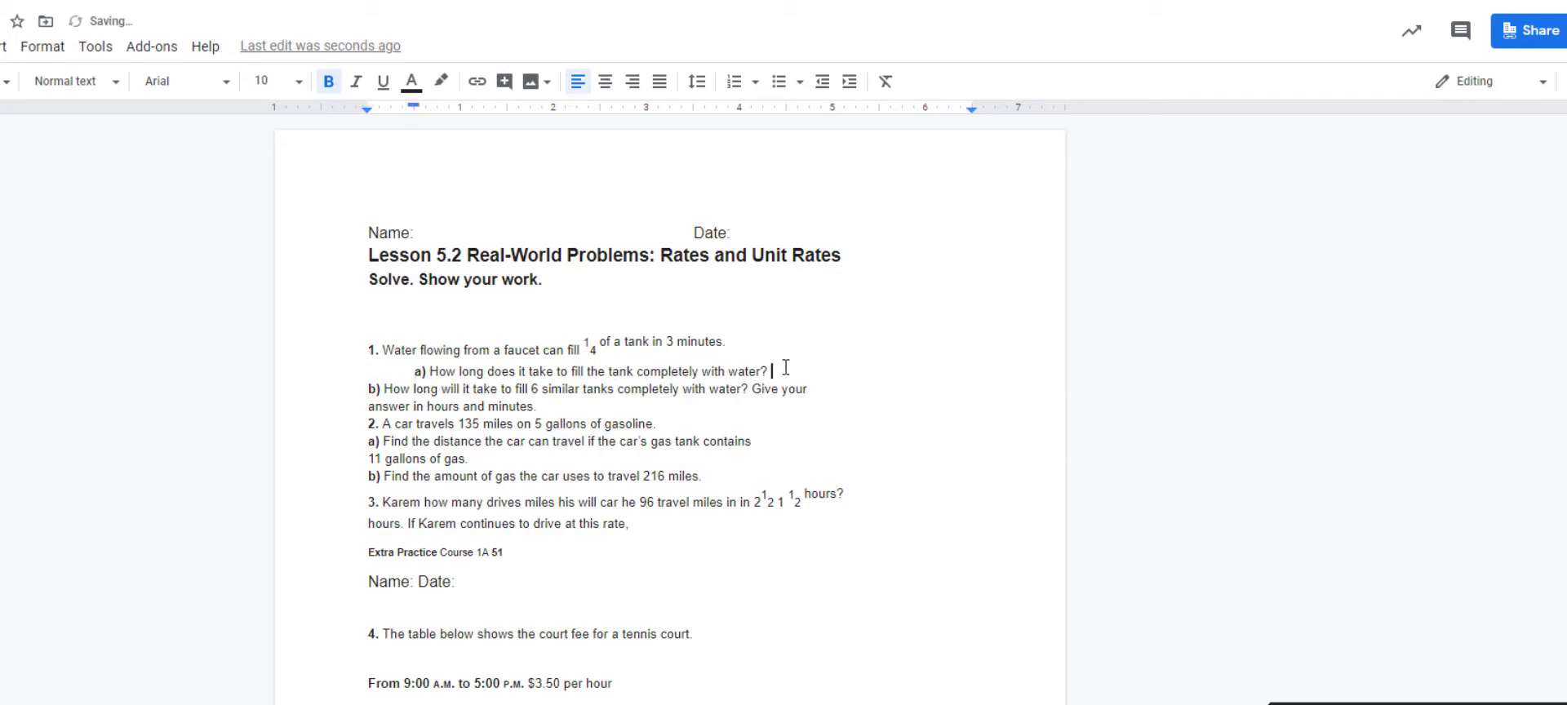
pyautogui.press('Return')
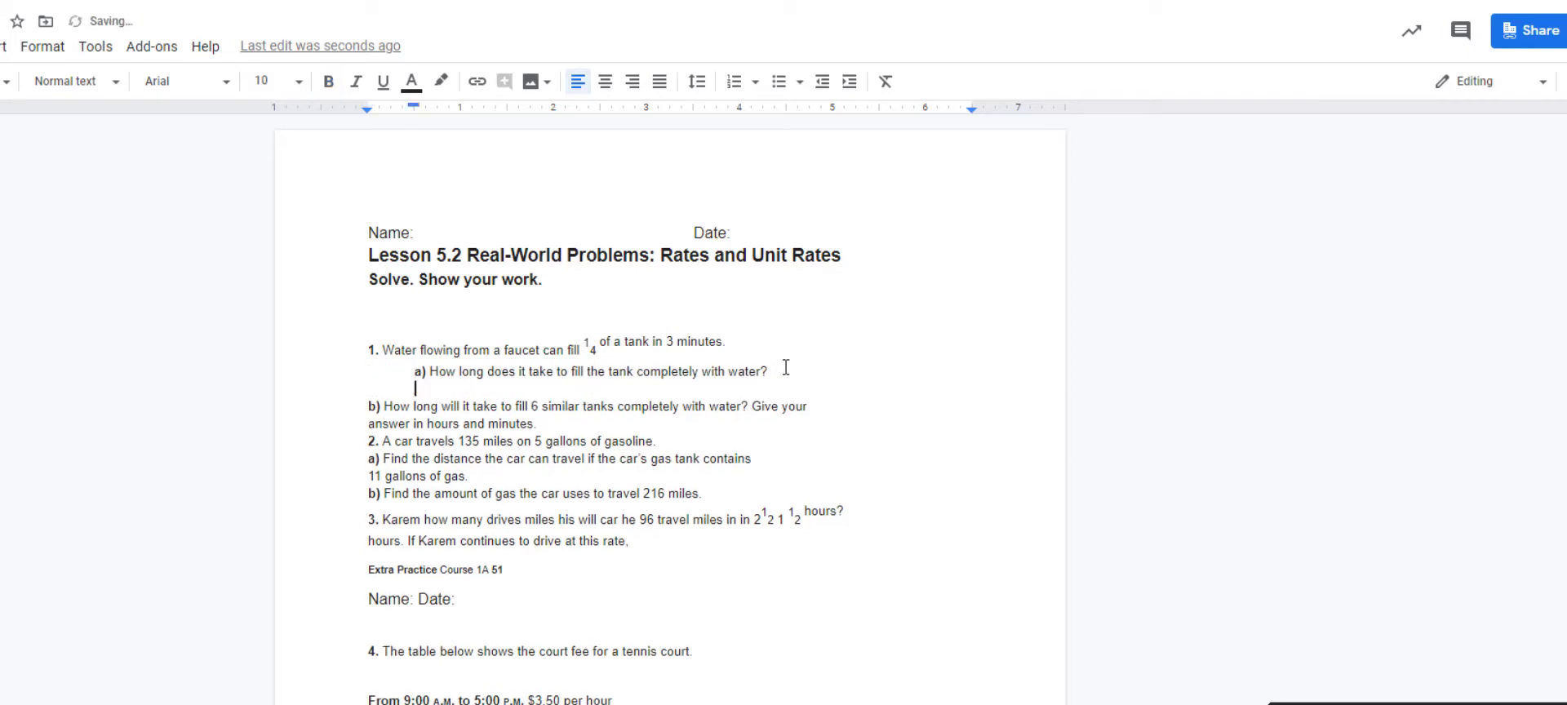
# Step: Indent part b of question 1 by one tab and join its split sentence by removing the break before "answer in hours and minutes."
pyautogui.click(365, 405)
pyautogui.press('Tab')
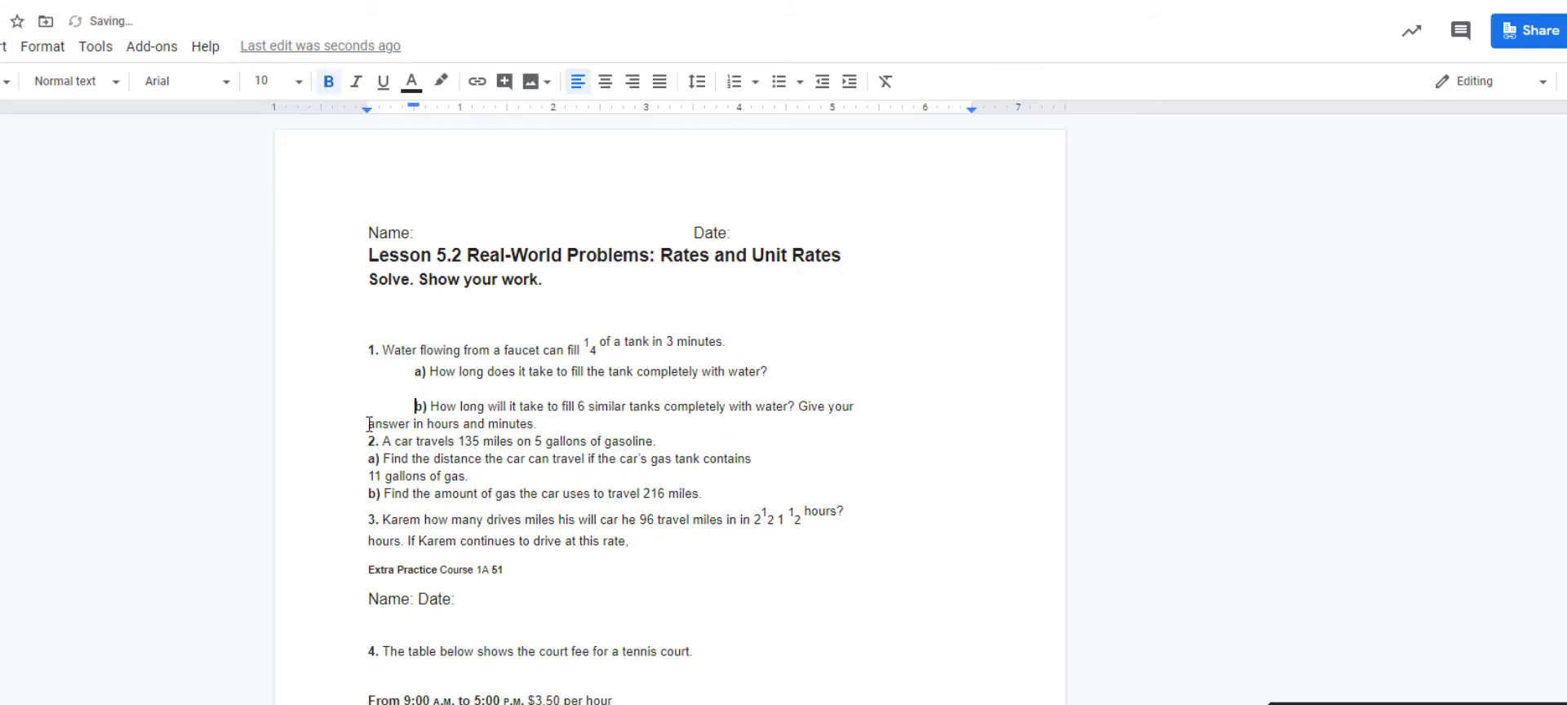
pyautogui.click(368, 424)
pyautogui.press('BackSpace')
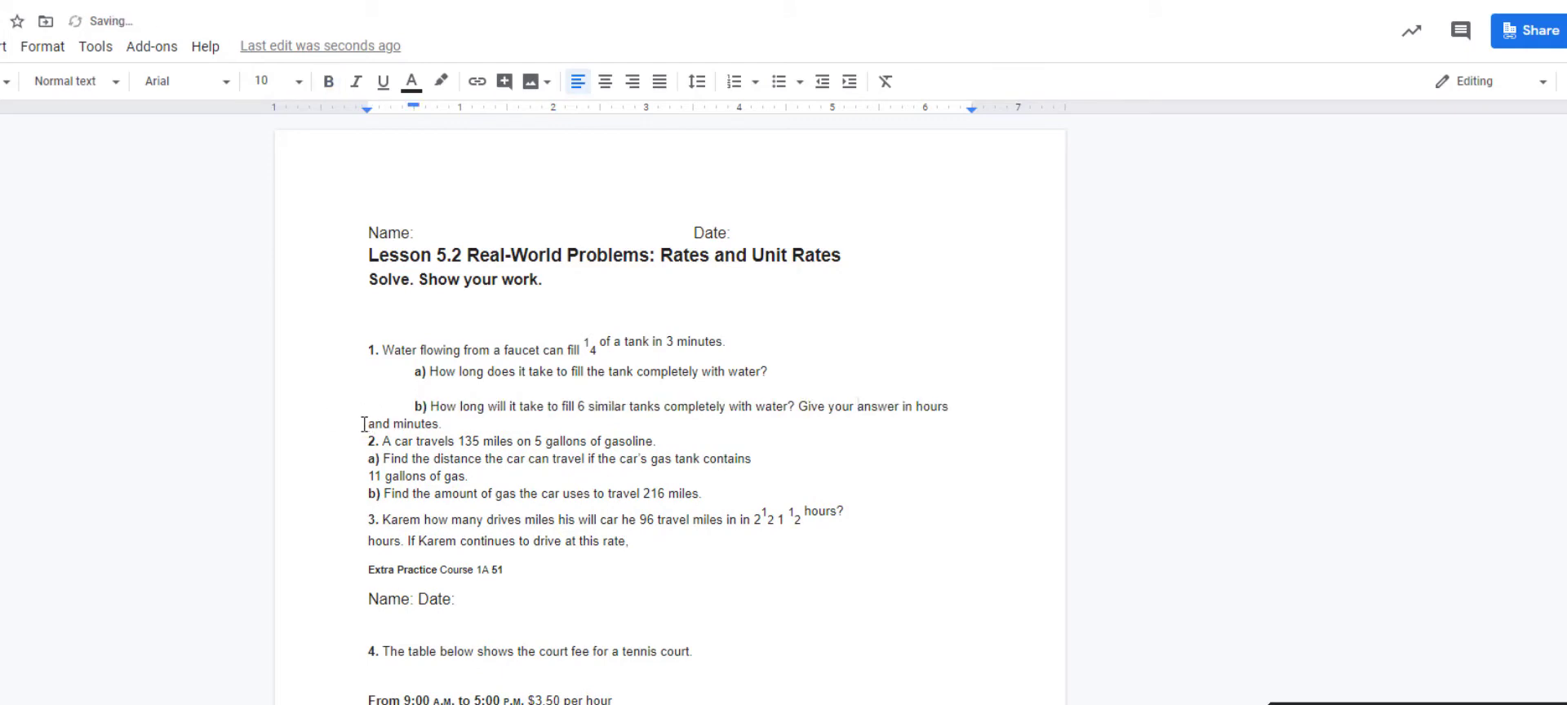
pyautogui.click(364, 424)
pyautogui.press('BackSpace')
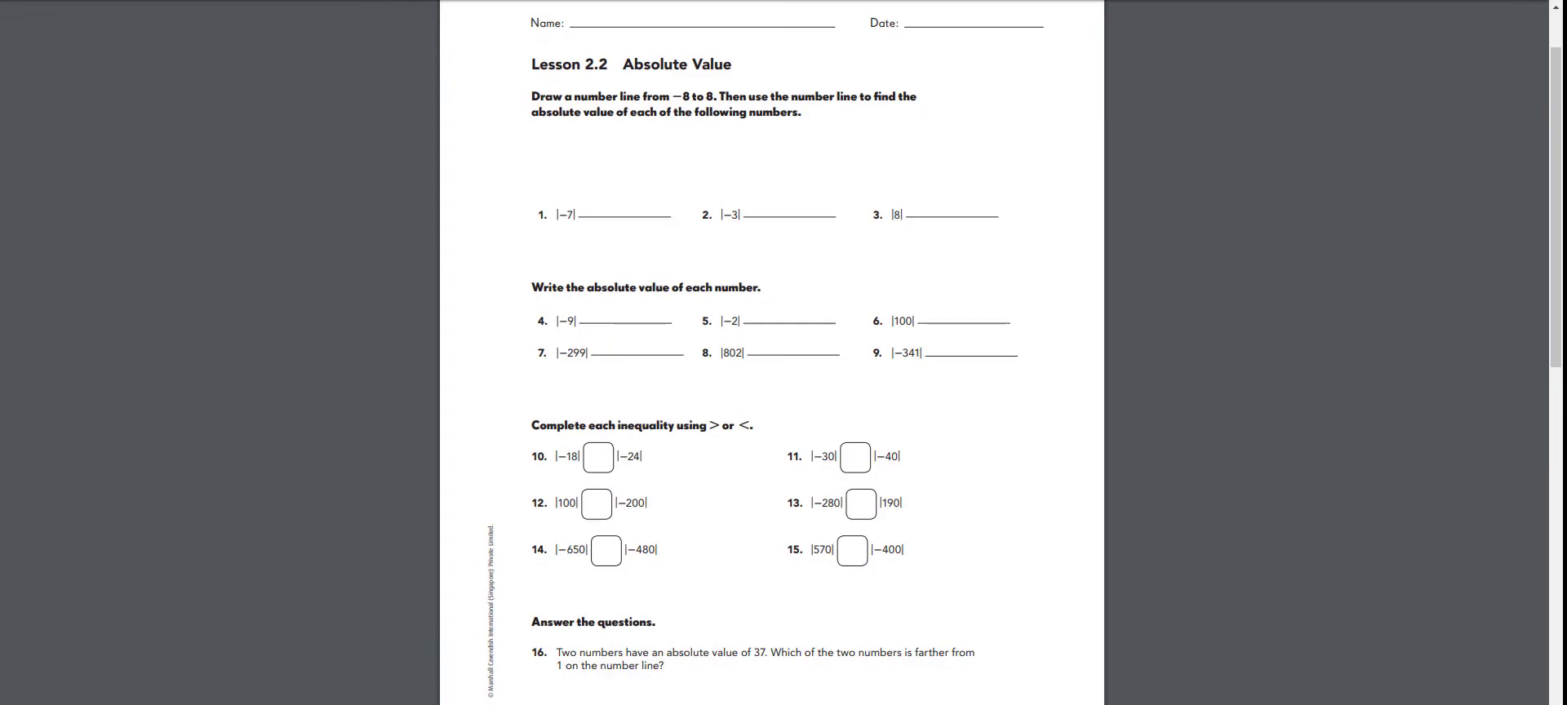
# Step: Close the Lesson 2.2 Absolute Value PDF and open Screenshot (61) from the Screenshots folder in the photo viewer
pyautogui.hotkey('alt', 'F4')
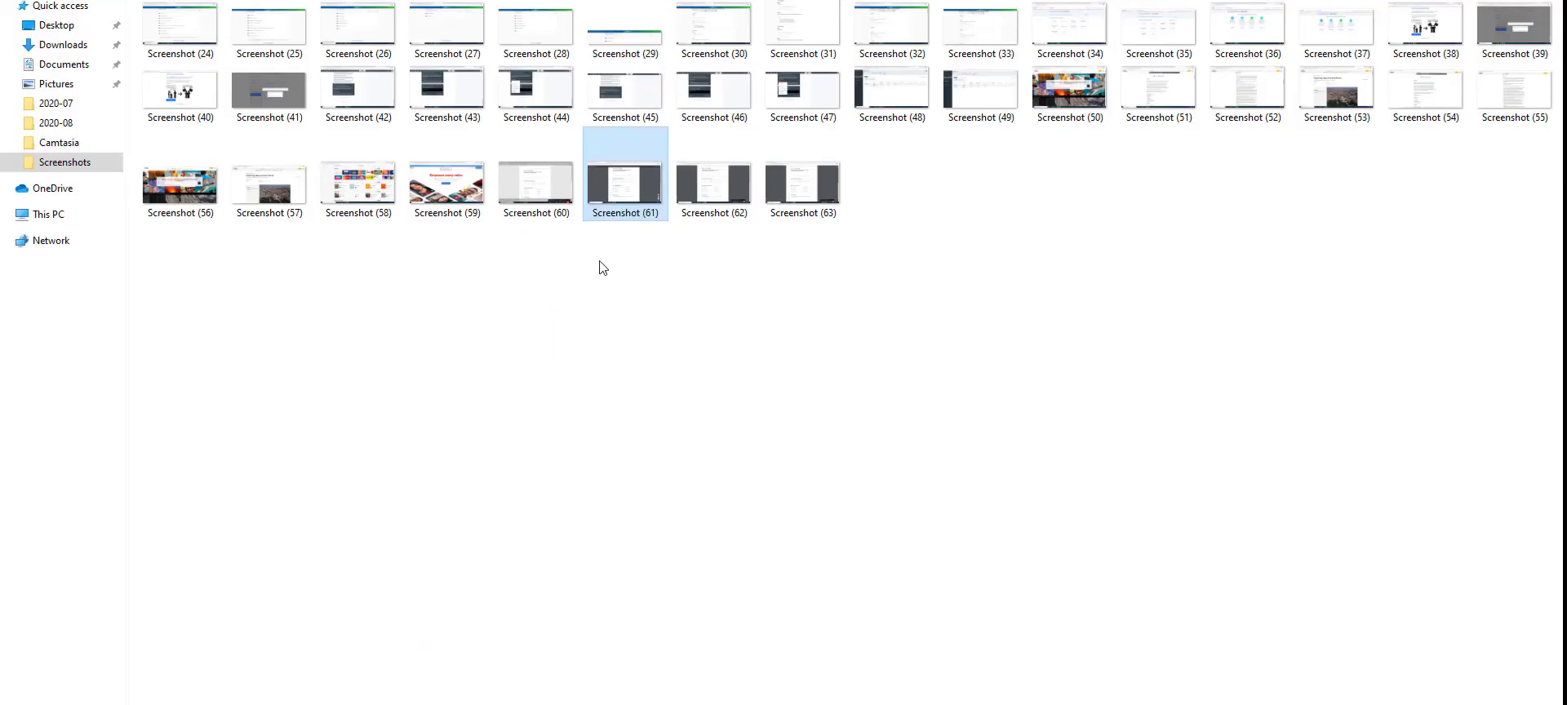
pyautogui.doubleClick(625, 192)
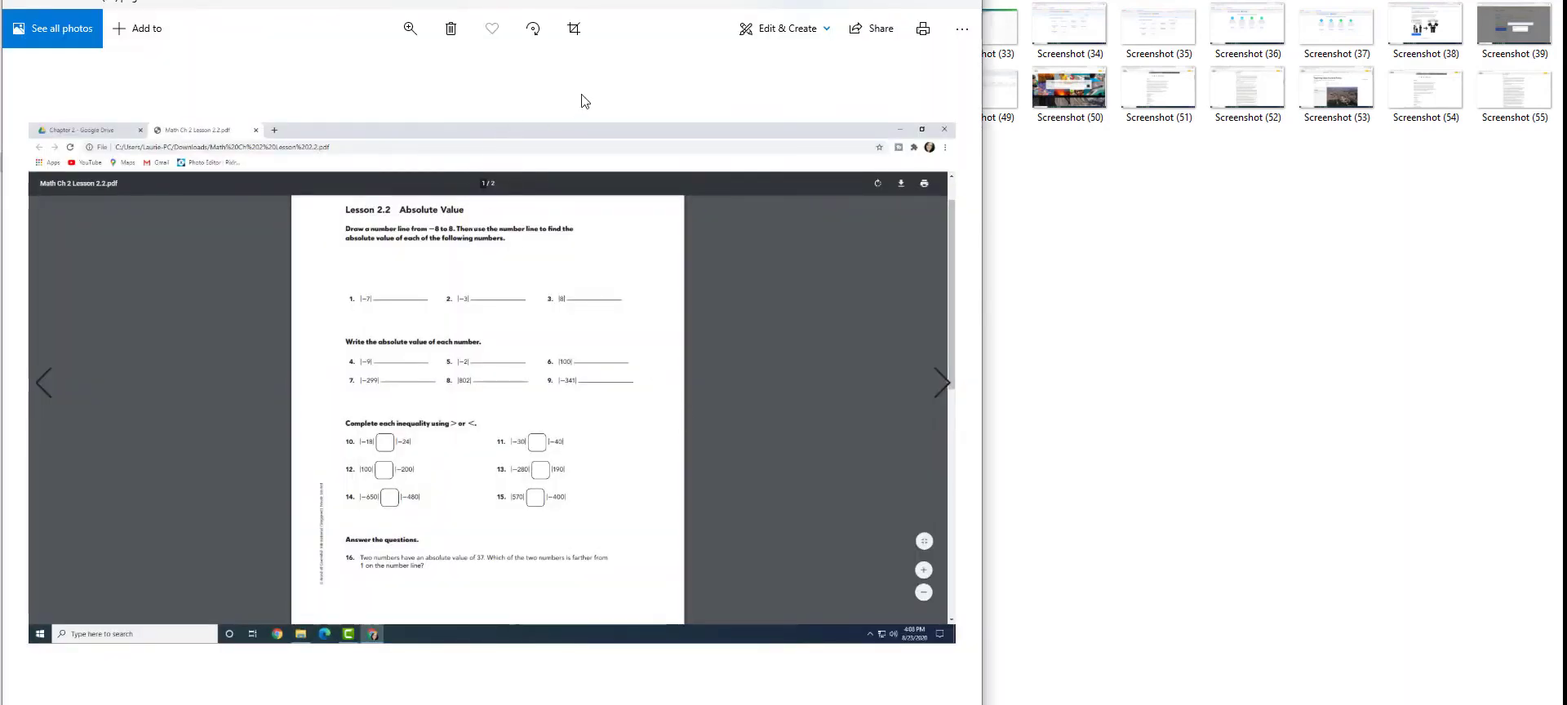
# Step: Crop the worksheet screenshot to the "Complete each inequality using > or <" section with questions 10 to 15 and save it
pyautogui.click(575, 31)
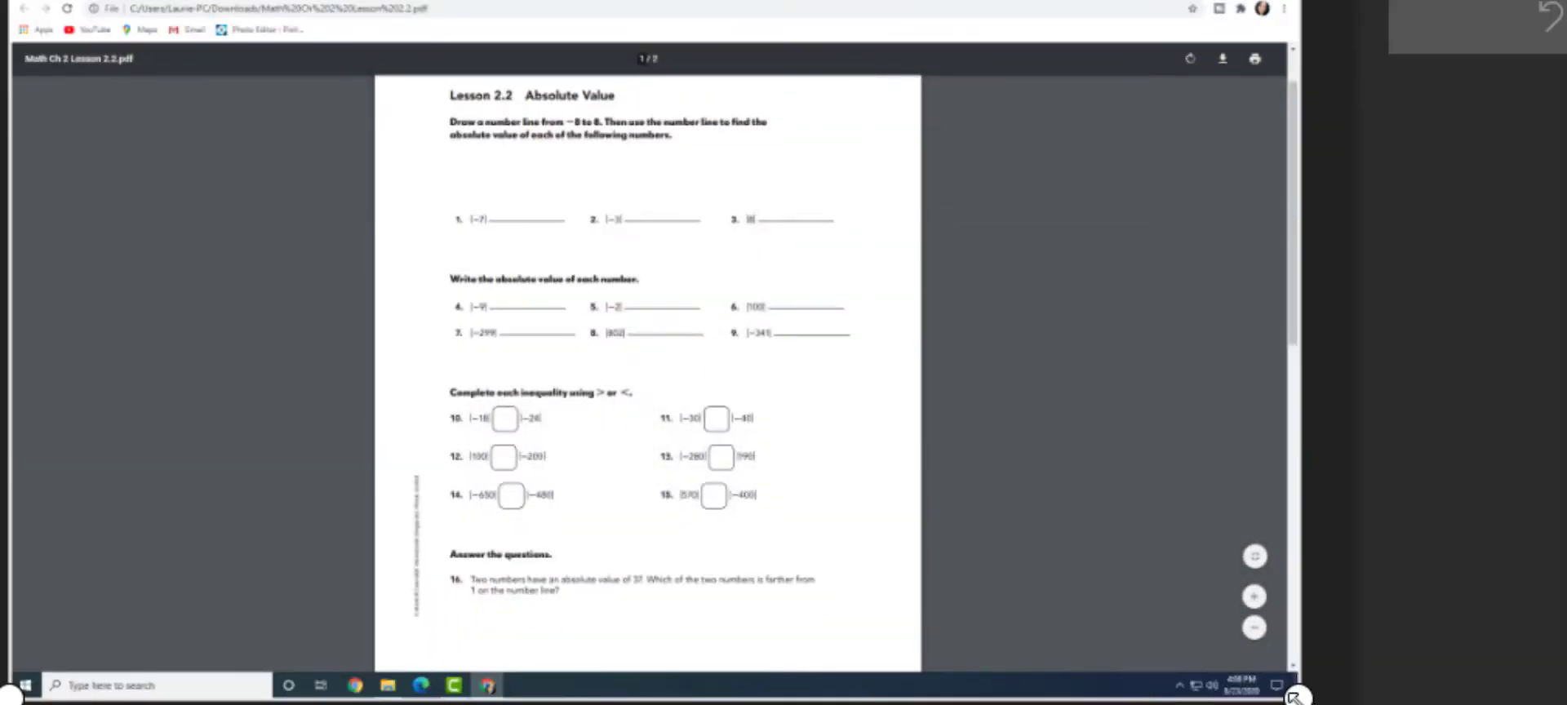
pyautogui.moveTo(1298, 696); pyautogui.dragTo(904, 560)
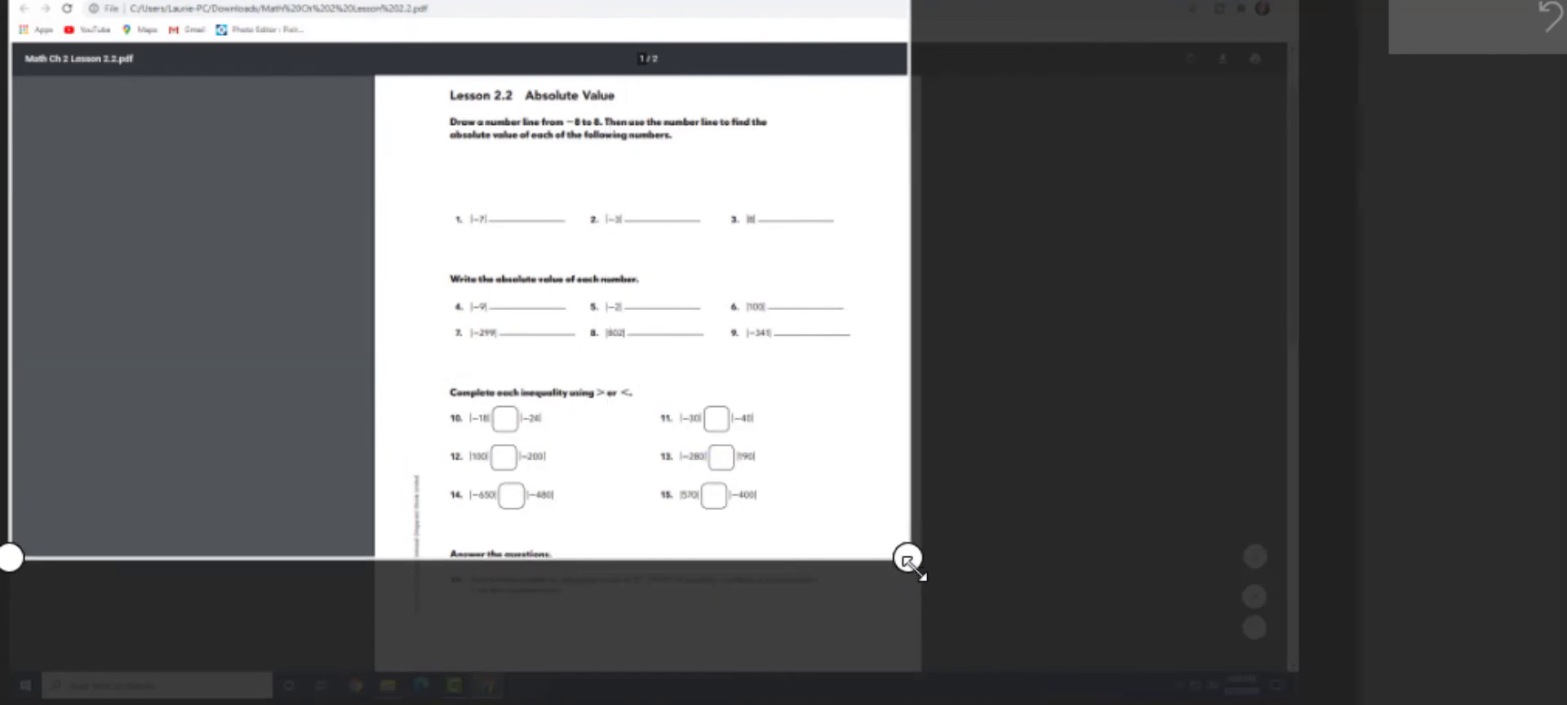
pyautogui.moveTo(12, 688); pyautogui.dragTo(372, 694)
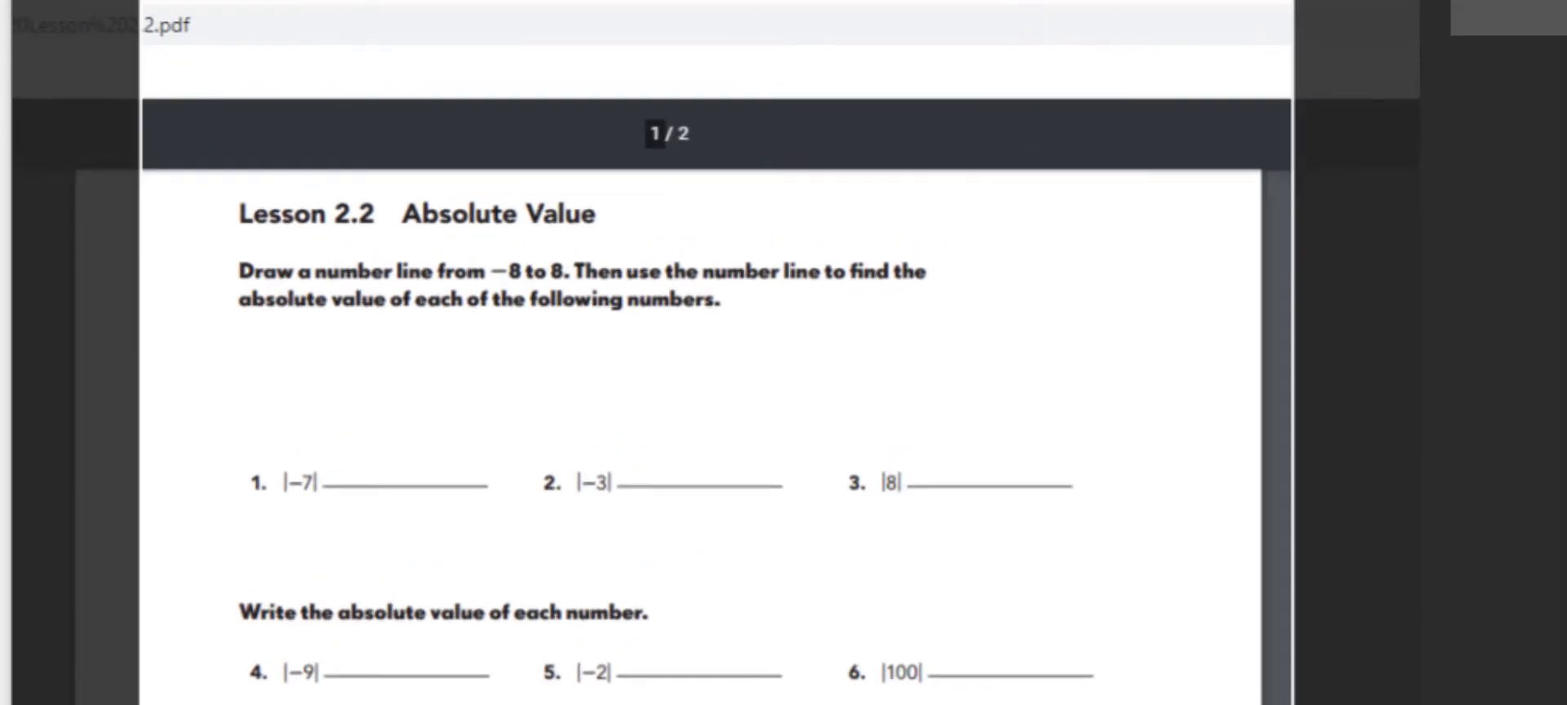
pyautogui.moveTo(1051, 33); pyautogui.dragTo(963, 702)
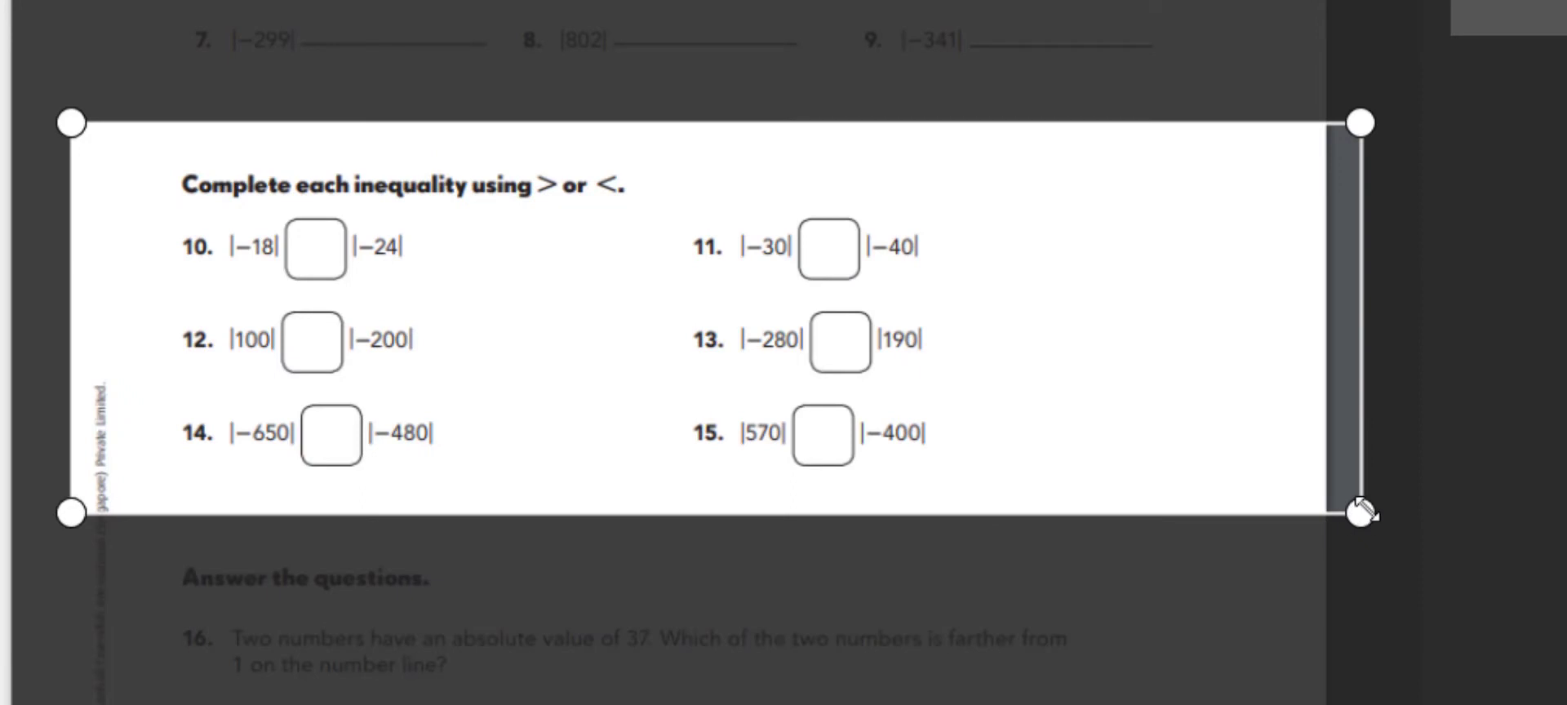
pyautogui.moveTo(1358, 514); pyautogui.dragTo(1012, 514)
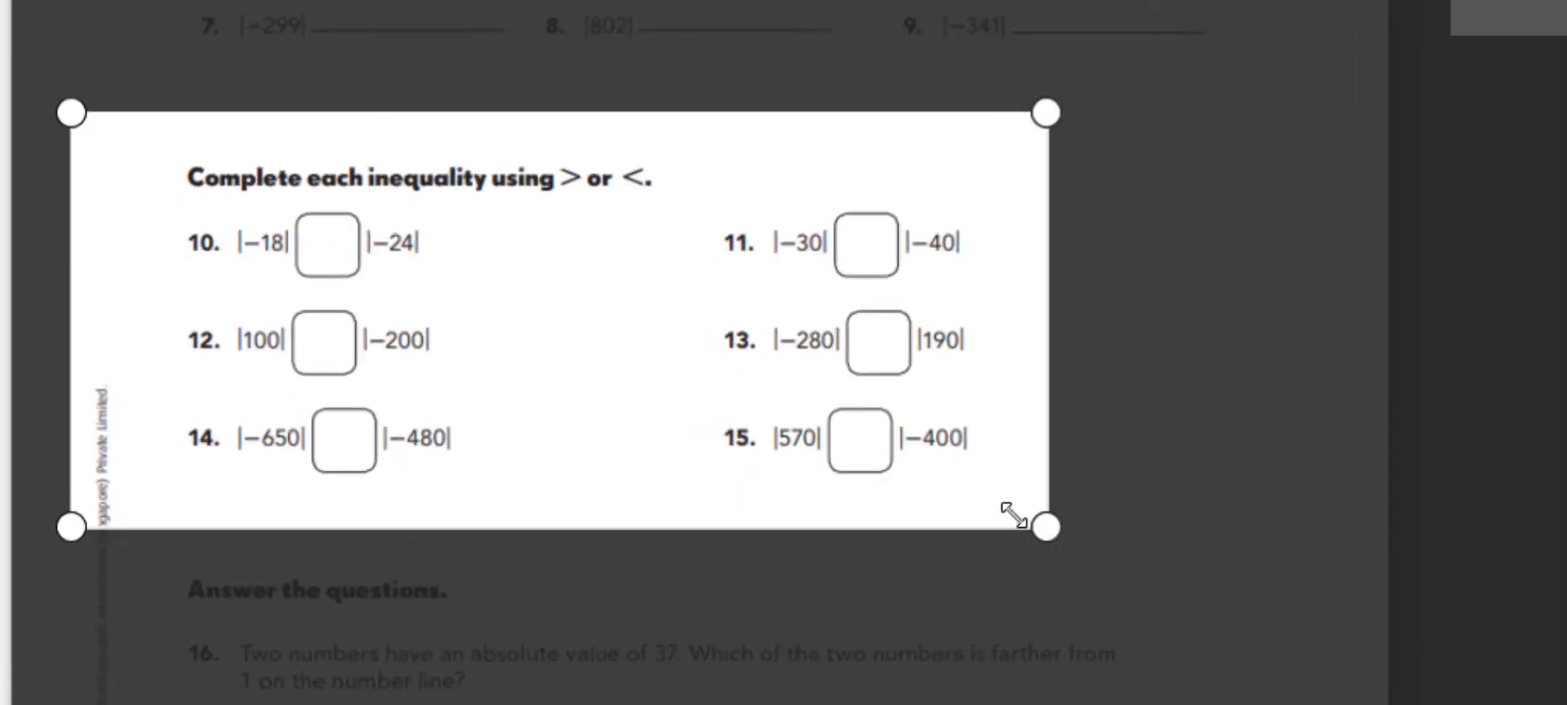
pyautogui.moveTo(57, 592); pyautogui.dragTo(140, 585)
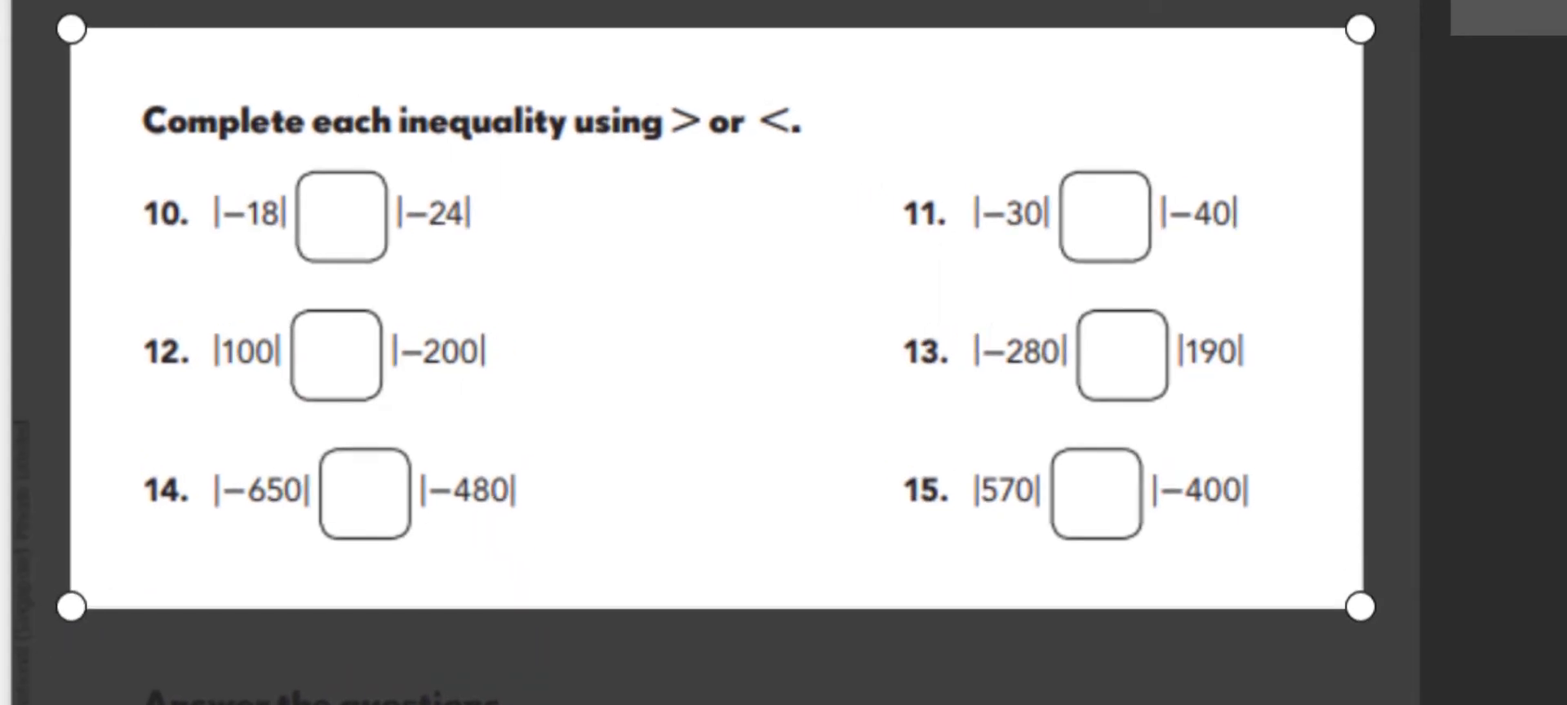
pyautogui.hotkey('ctrl', 's')
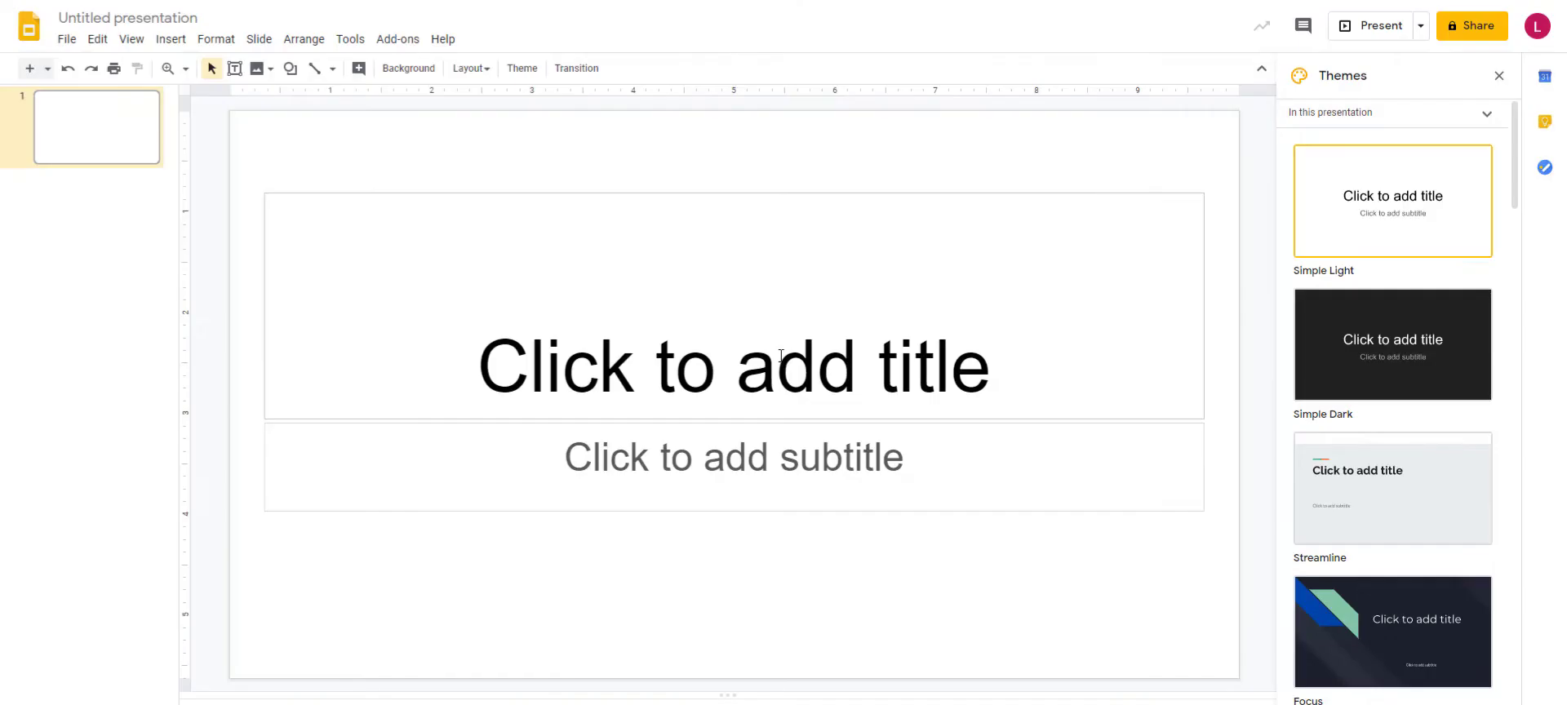
# Step: Delete the title and subtitle placeholders from the first slide of the untitled Google Slides presentation
pyautogui.click(656, 196)
pyautogui.press('Delete')
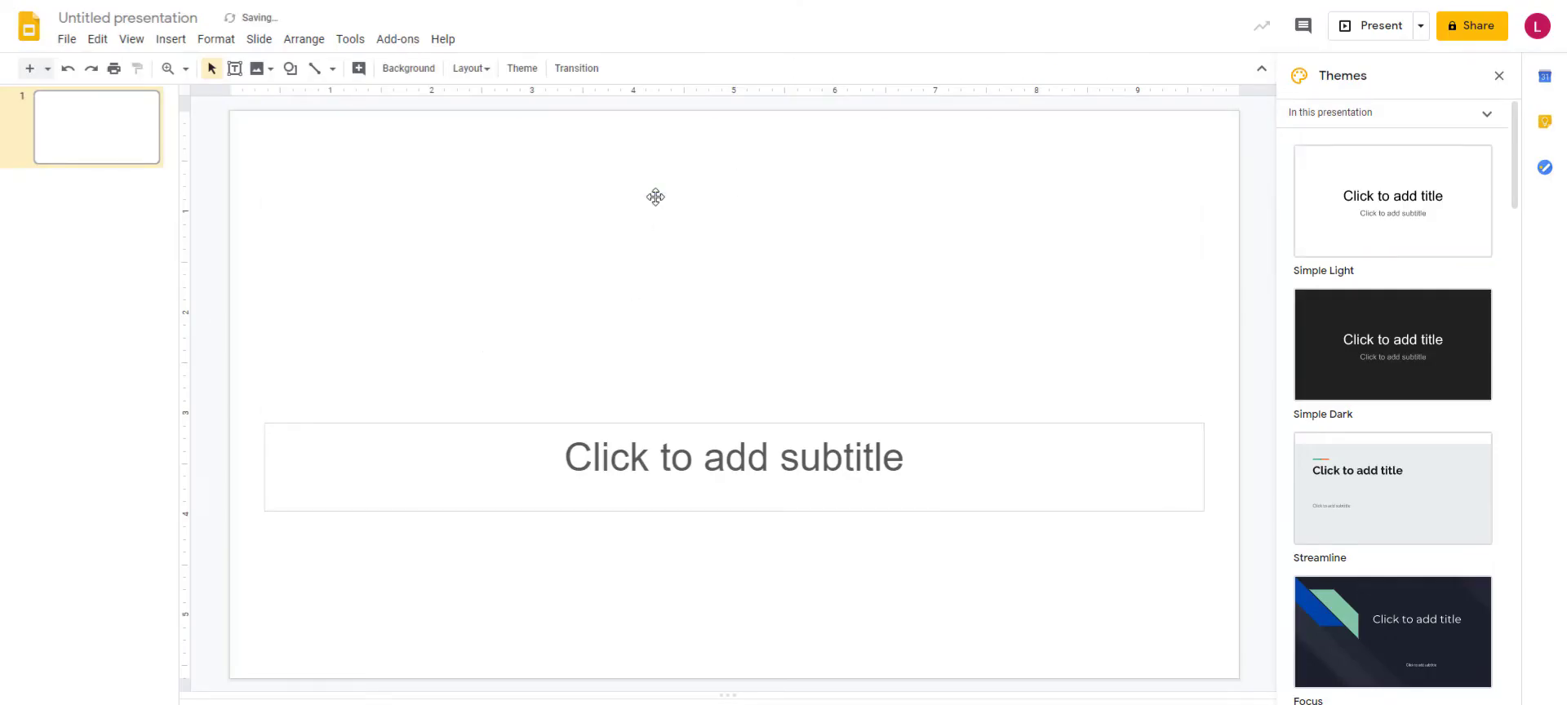
pyautogui.click(720, 422)
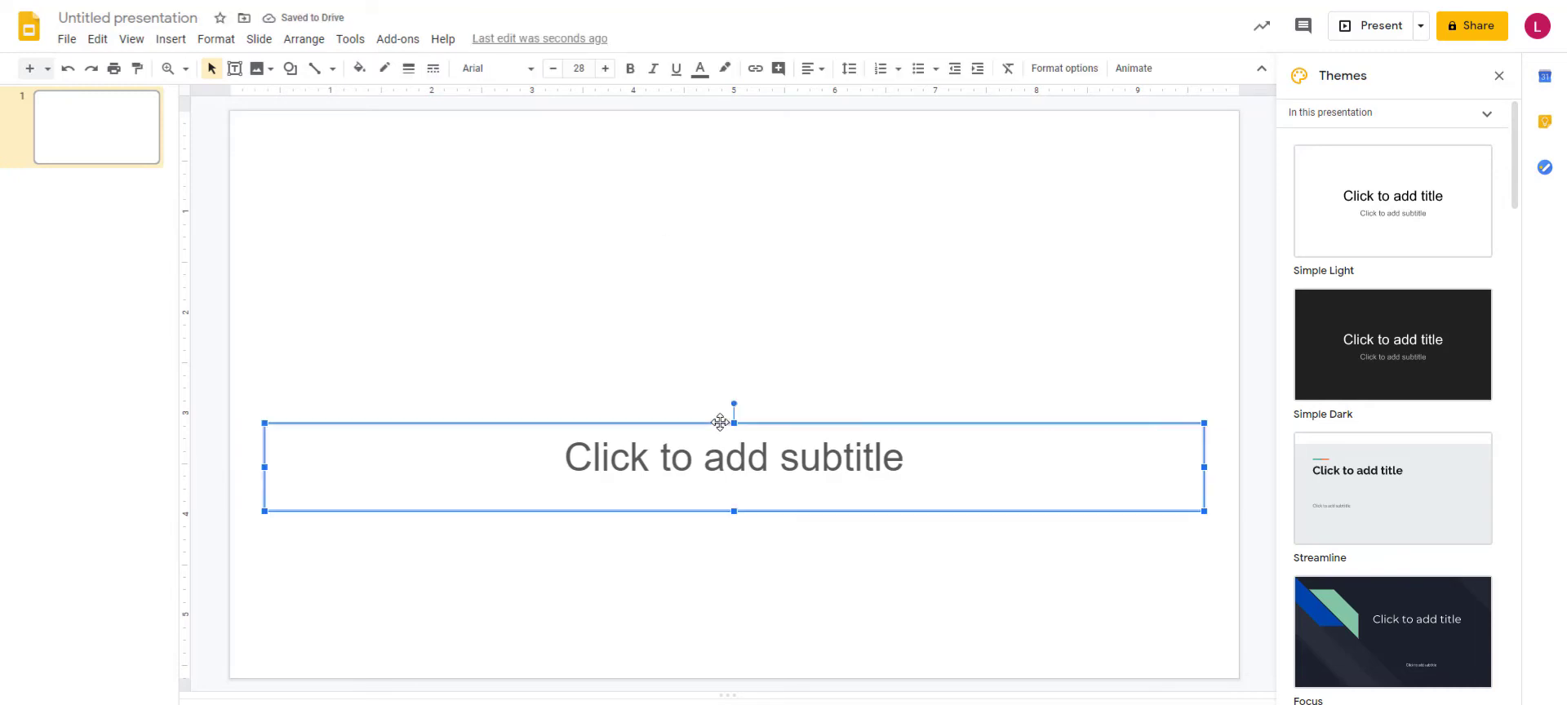
pyautogui.press('Delete')
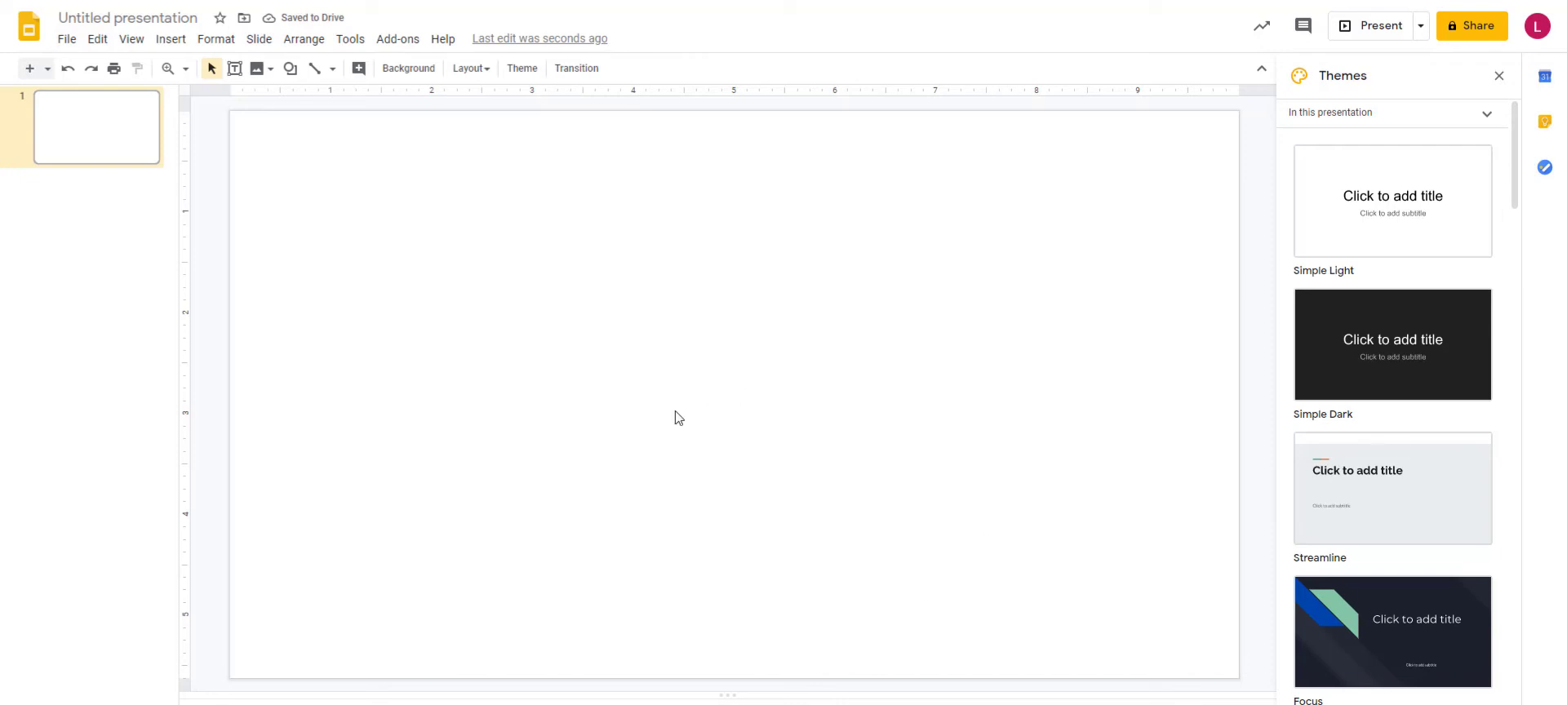
# Step: Set the slide background to the uploaded image Screenshot (64) from the Screenshots folder in Pictures
pyautogui.click(423, 70)
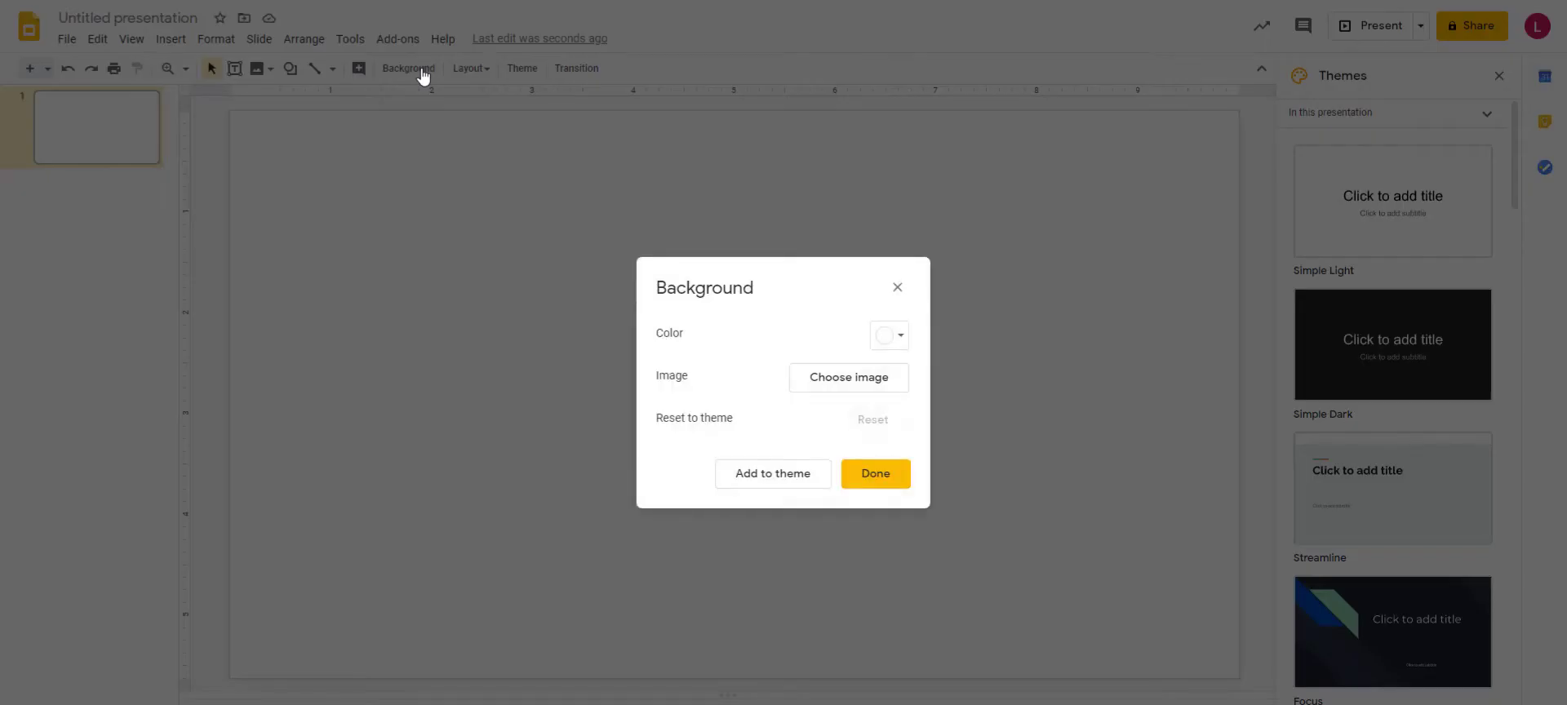
pyautogui.click(867, 384)
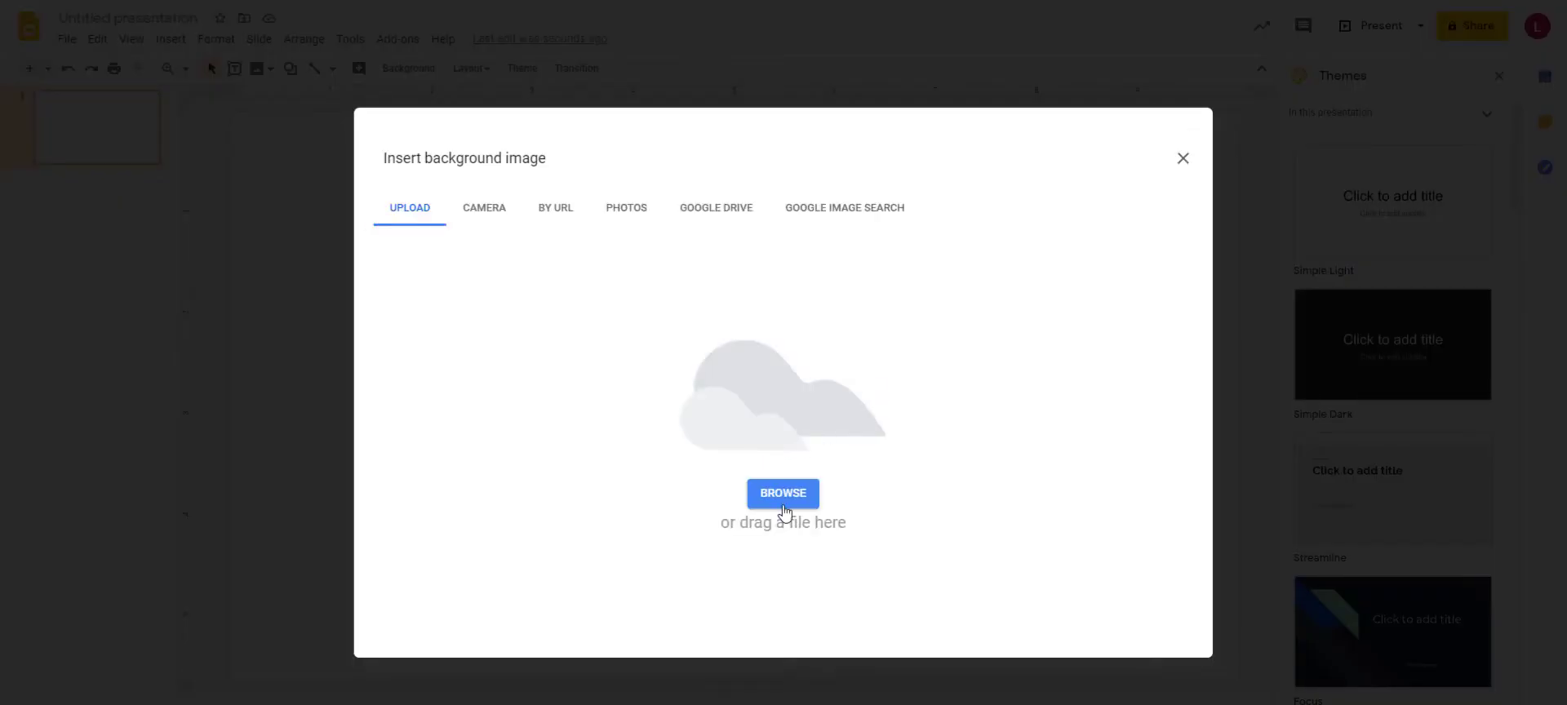
pyautogui.click(782, 500)
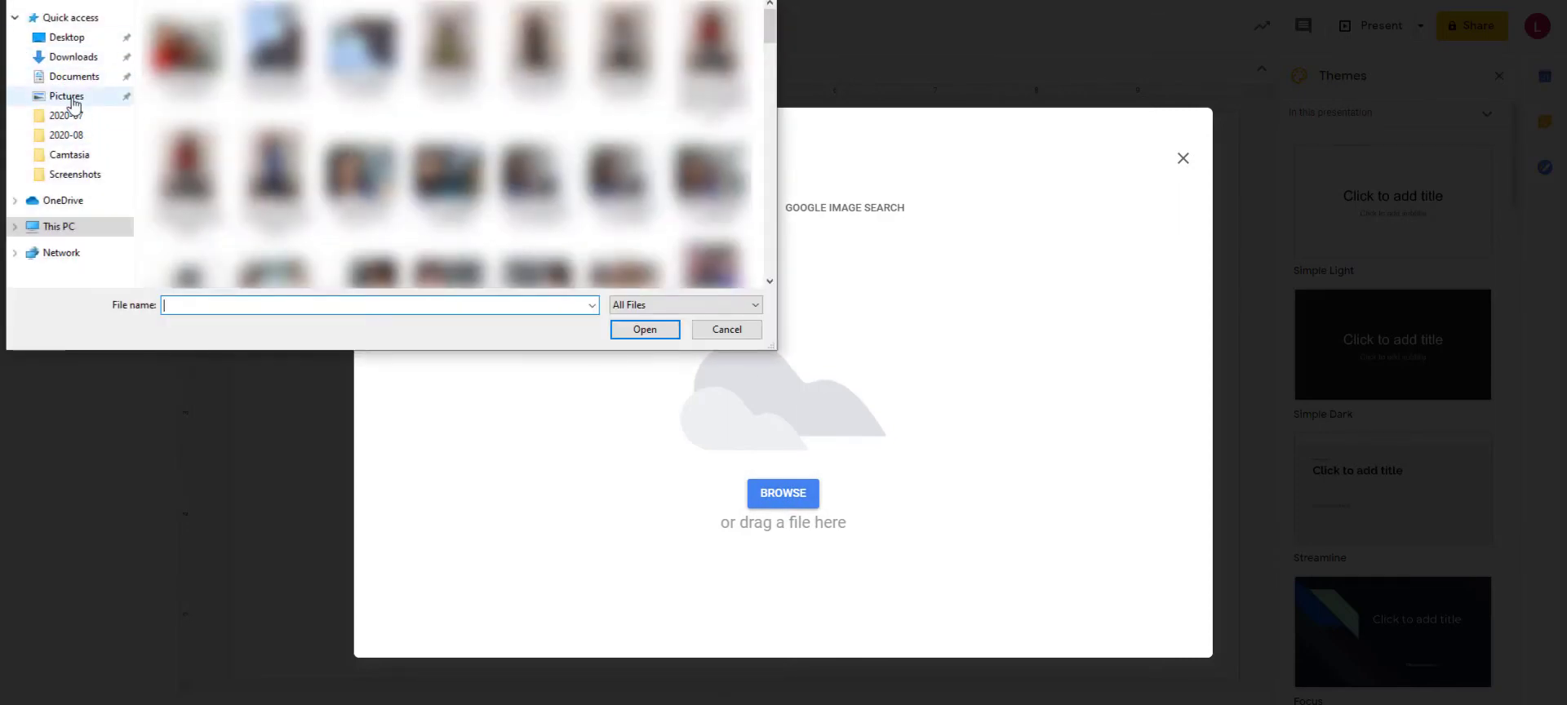
pyautogui.click(72, 99)
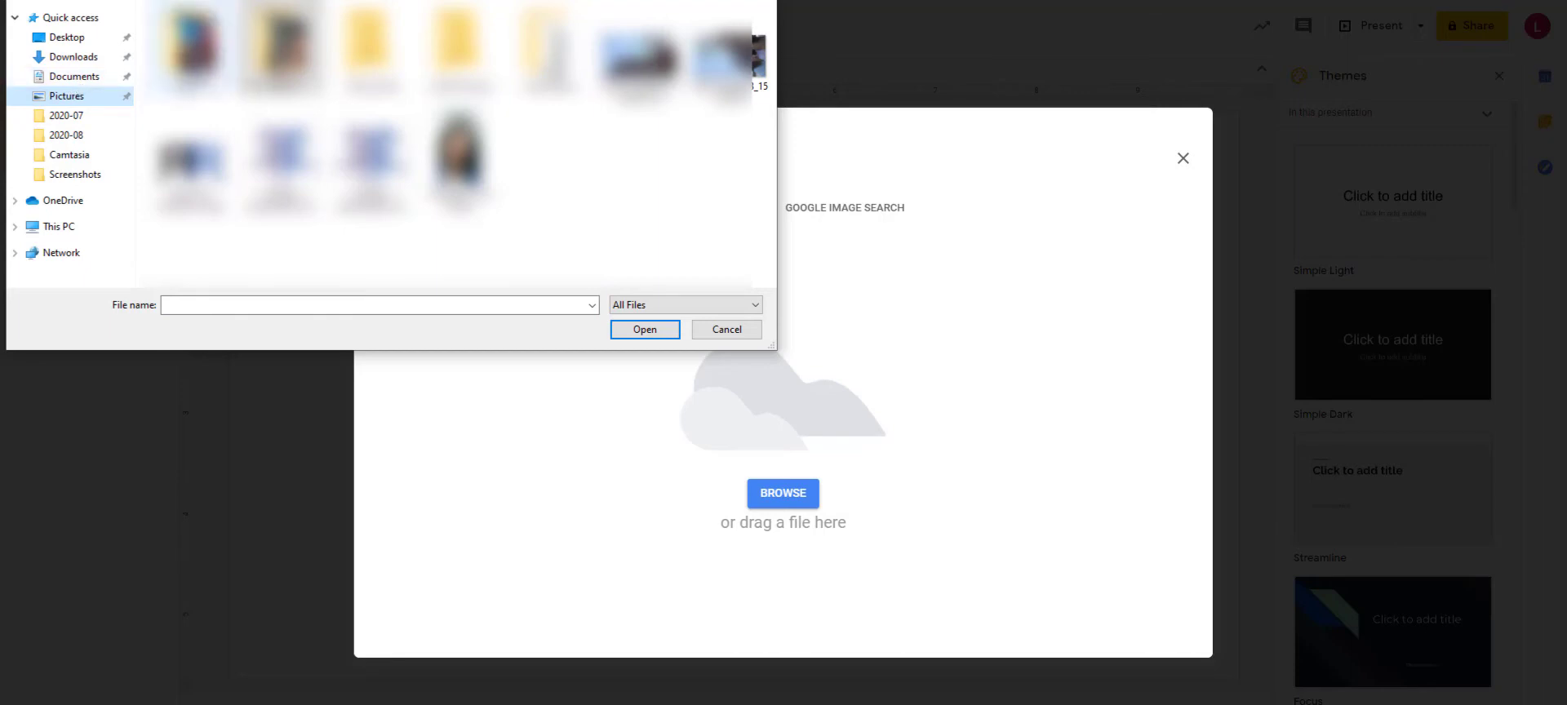
pyautogui.doubleClick(545, 52)
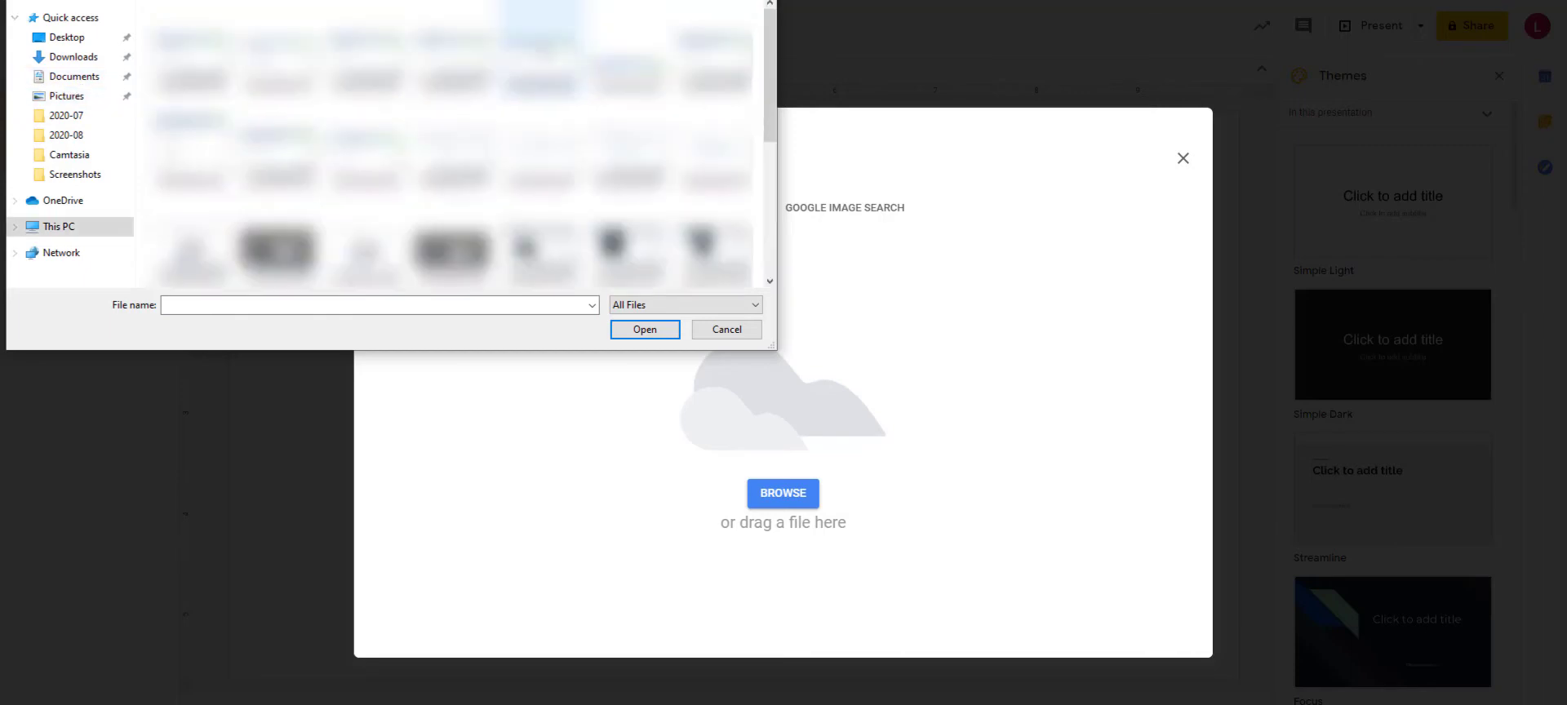
pyautogui.scroll(-5, 625, 251)
pyautogui.click(626, 251)
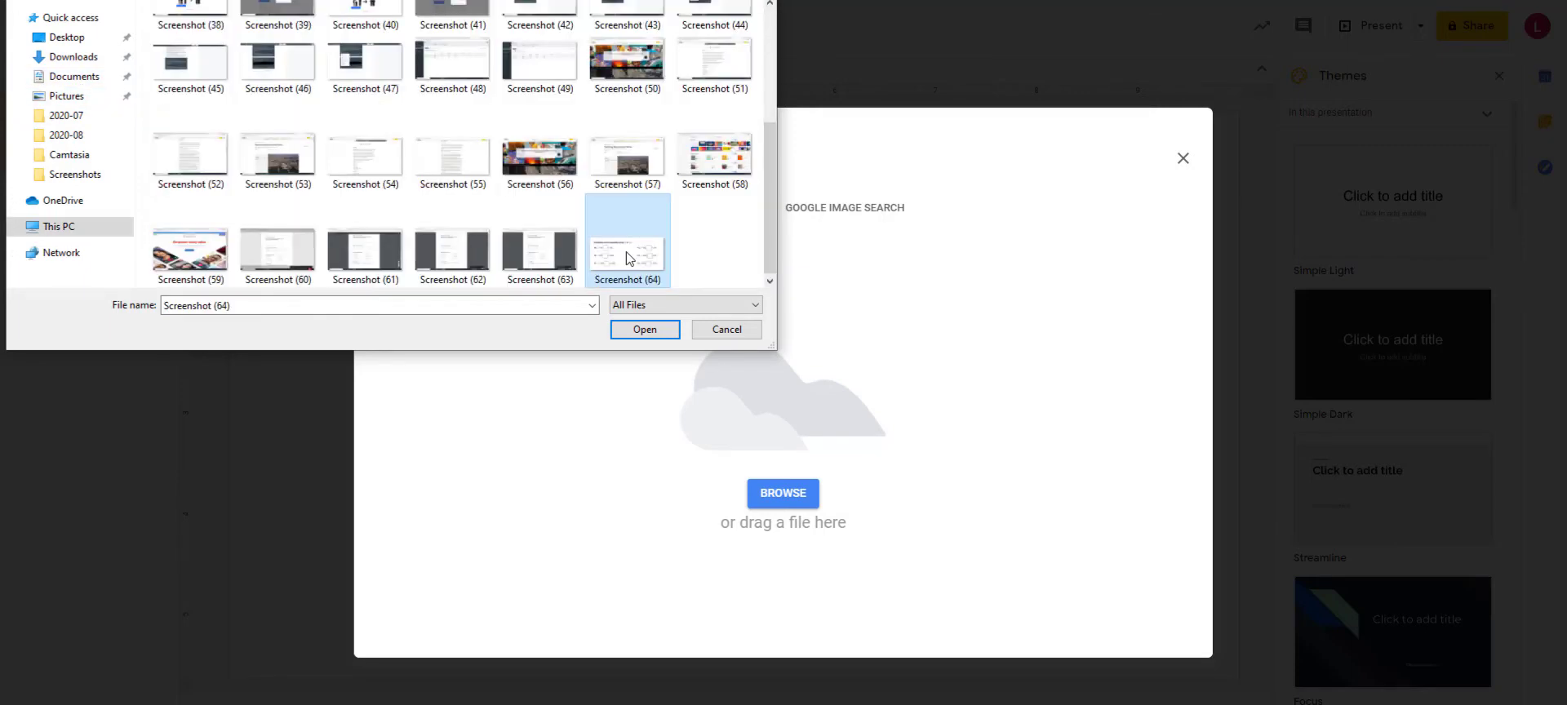
pyautogui.click(645, 331)
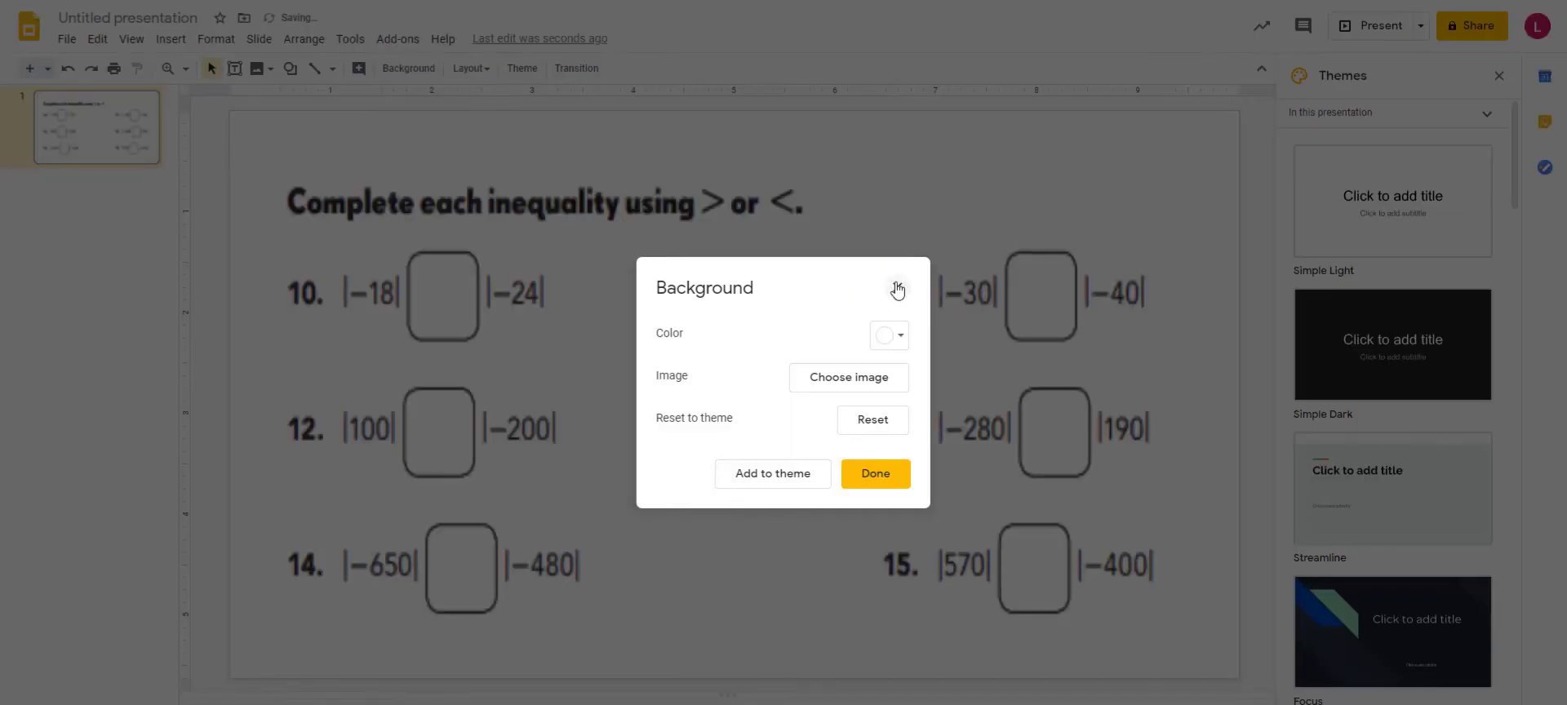
pyautogui.click(897, 289)
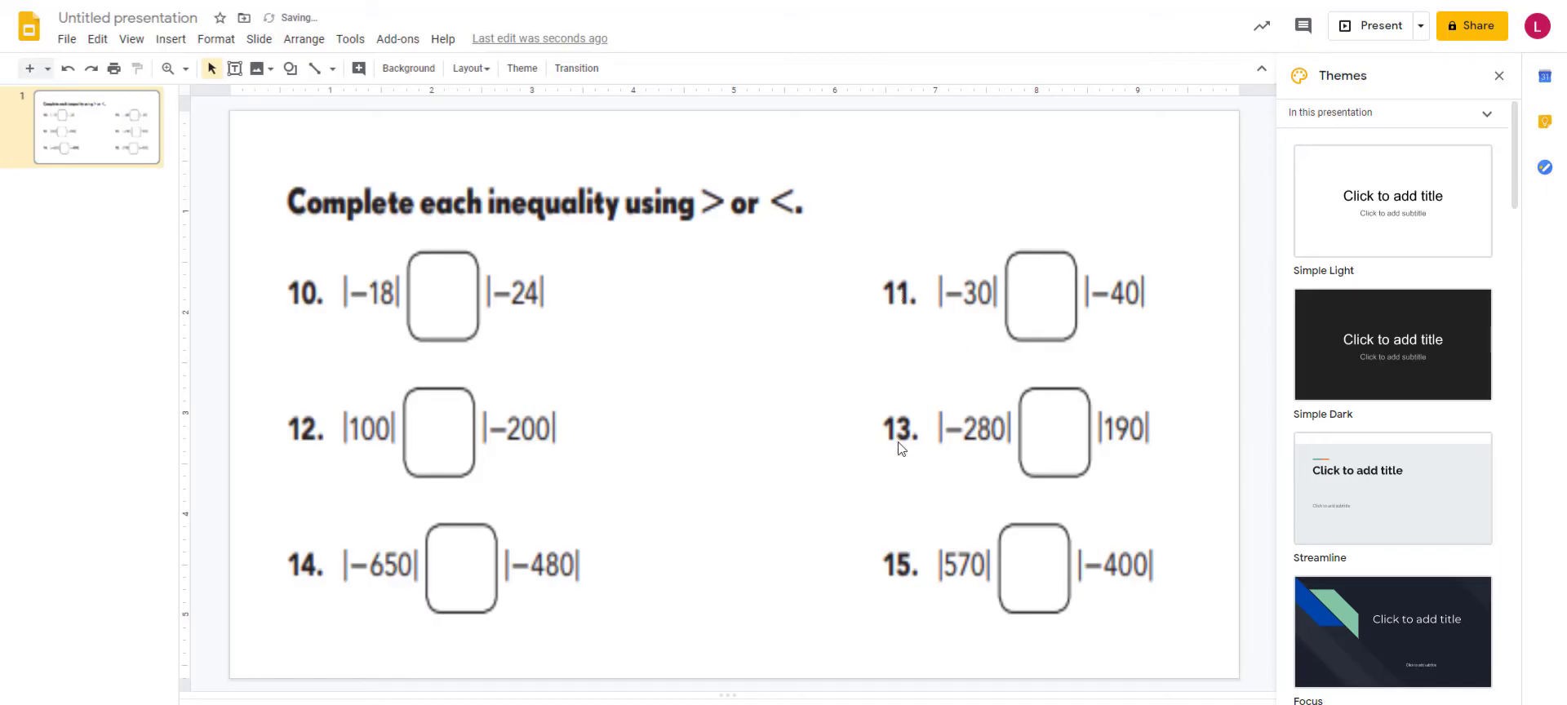